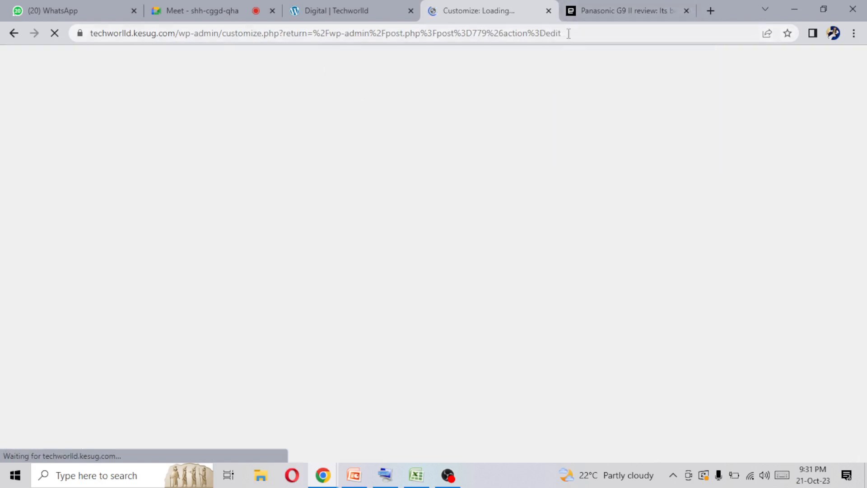
- Reload the Techworlld customizer page so the site preview and its controls load completely
double_click(569, 34)
click(596, 34)
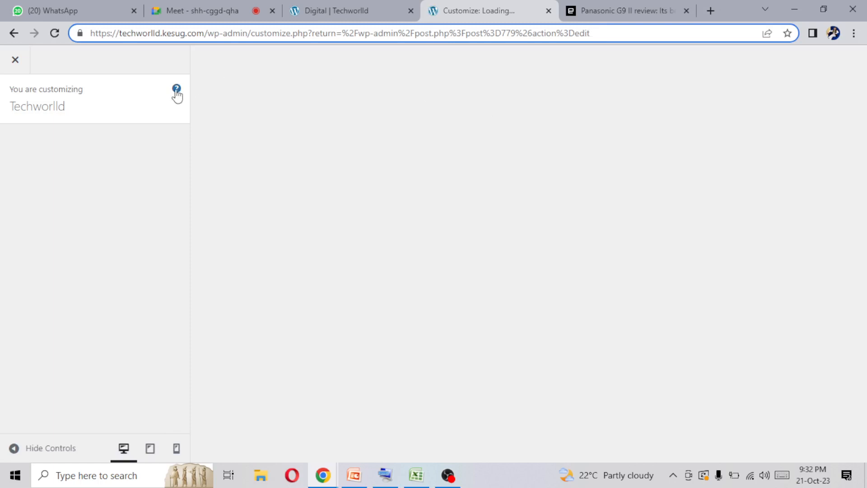
click(57, 34)
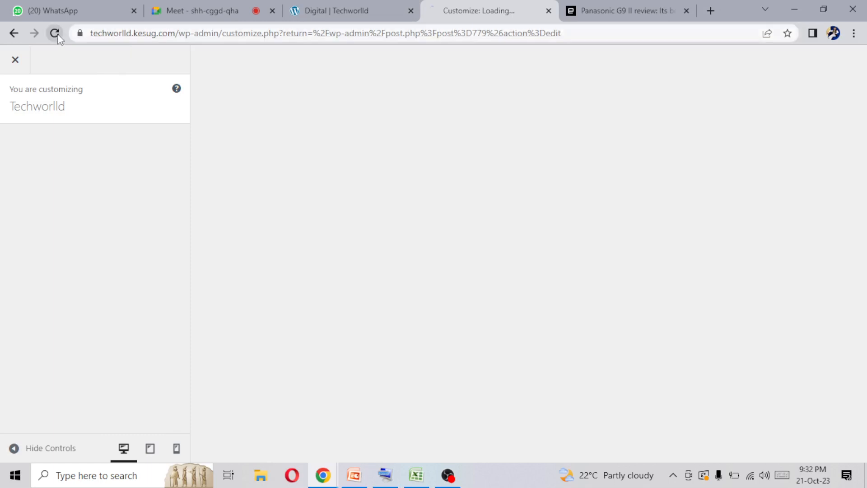
click(564, 34)
click(596, 30)
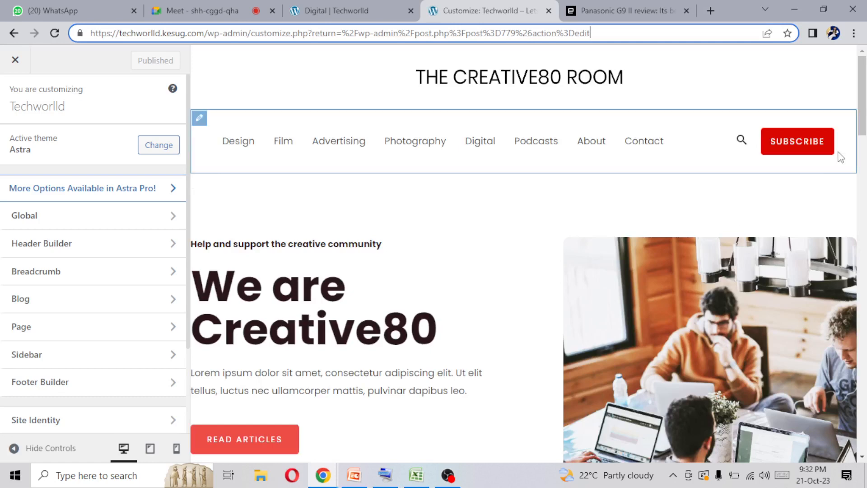
- Find the copyright line at the end of the home page preview and open the footer's Copyright element settings
drag(862, 103, 861, 129)
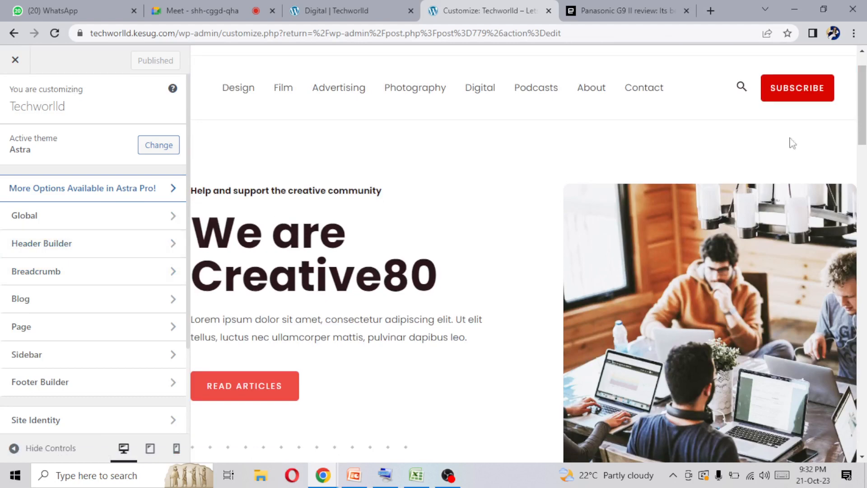
drag(861, 131, 863, 434)
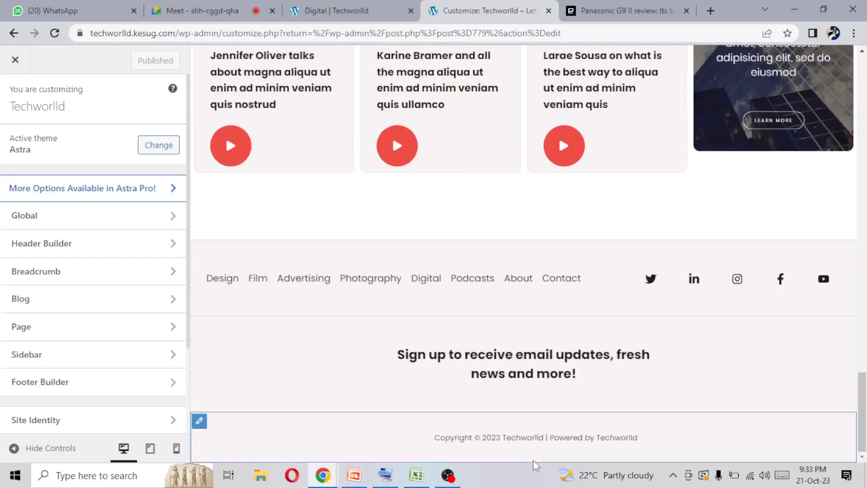
mouse_move(436, 439)
mouse_down()
mouse_move(639, 437)
mouse_move(628, 428)
mouse_up()
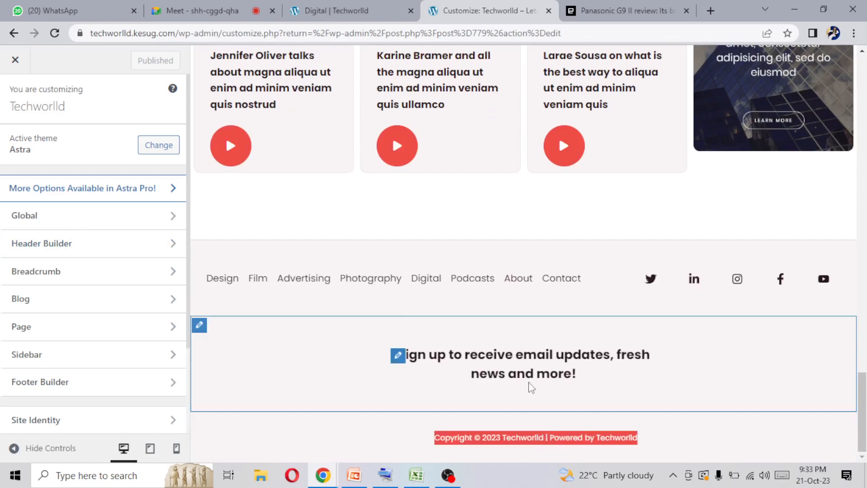
mouse_move(862, 396)
mouse_down()
mouse_move(864, 117)
mouse_move(863, 388)
mouse_up()
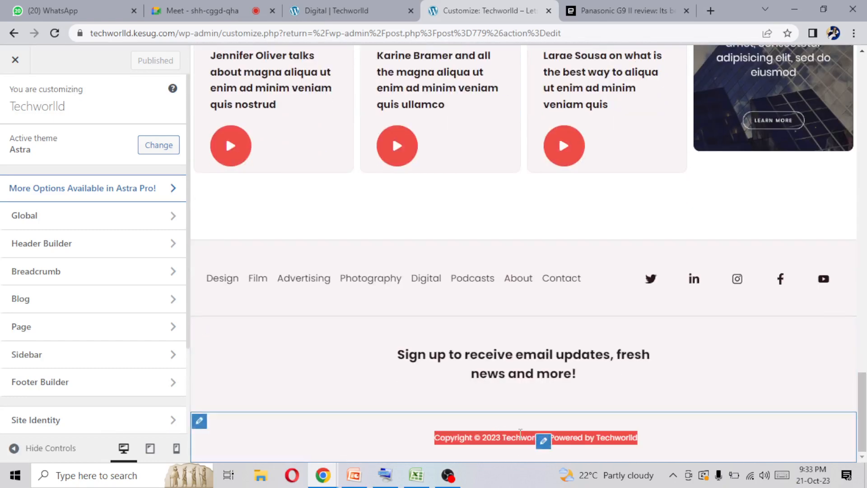
click(544, 442)
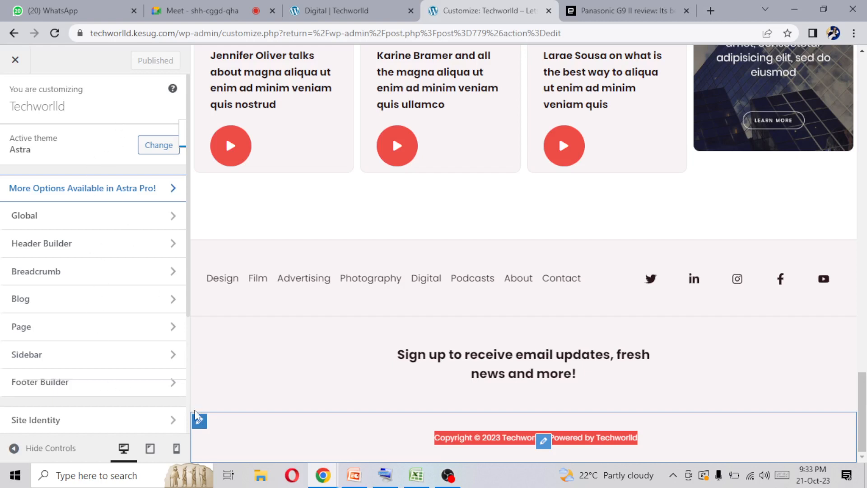
click(199, 421)
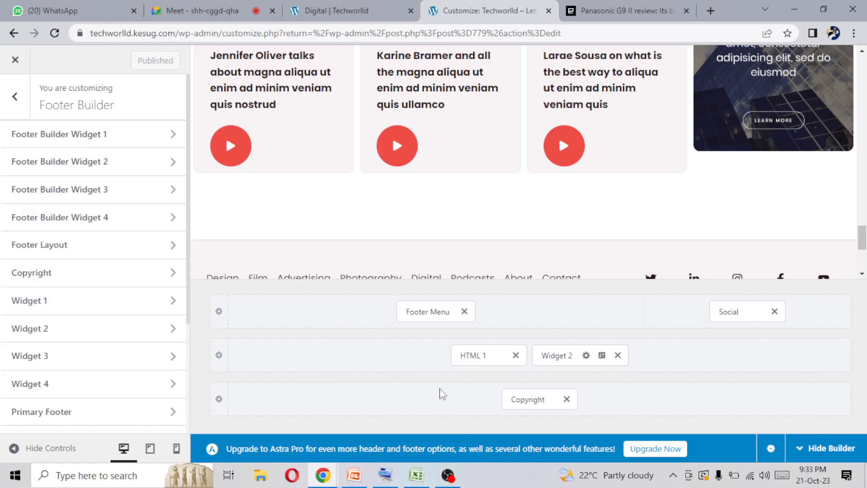
click(525, 399)
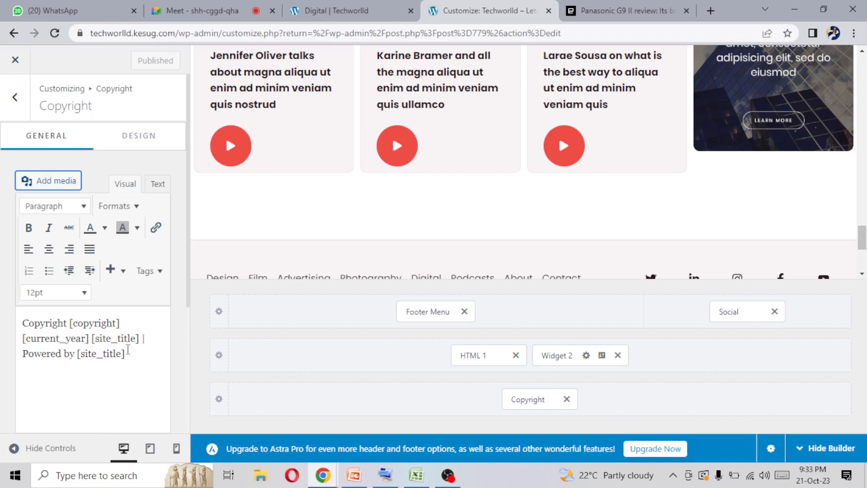
- Examine the [site_title] placeholder after "Powered by" in the footer copyright text
drag(128, 350, 77, 353)
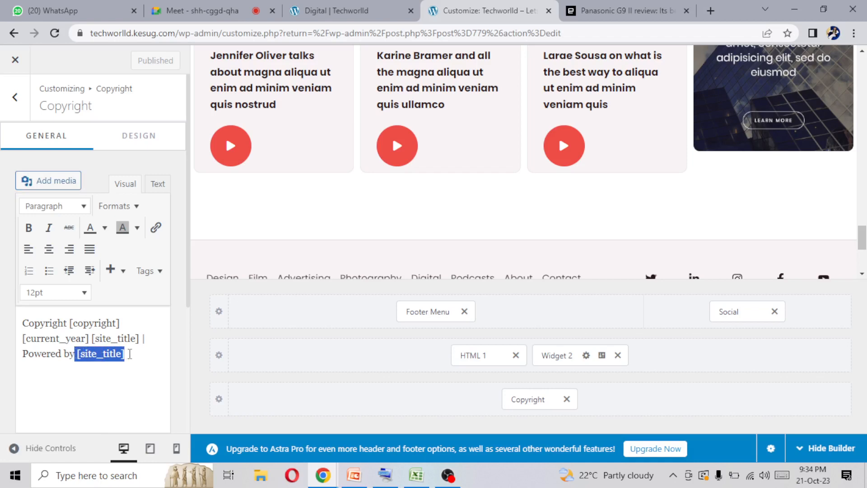
click(130, 354)
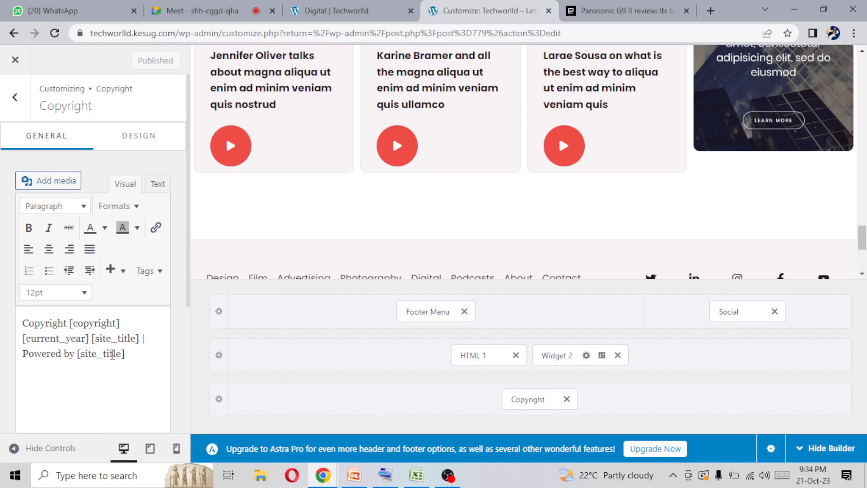
mouse_move(85, 354)
mouse_down()
mouse_move(122, 353)
mouse_move(75, 354)
mouse_up()
click(128, 353)
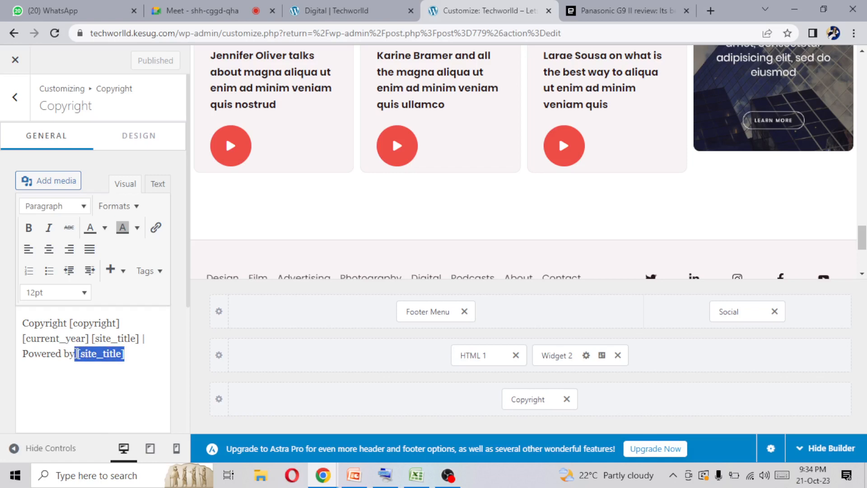
click(128, 354)
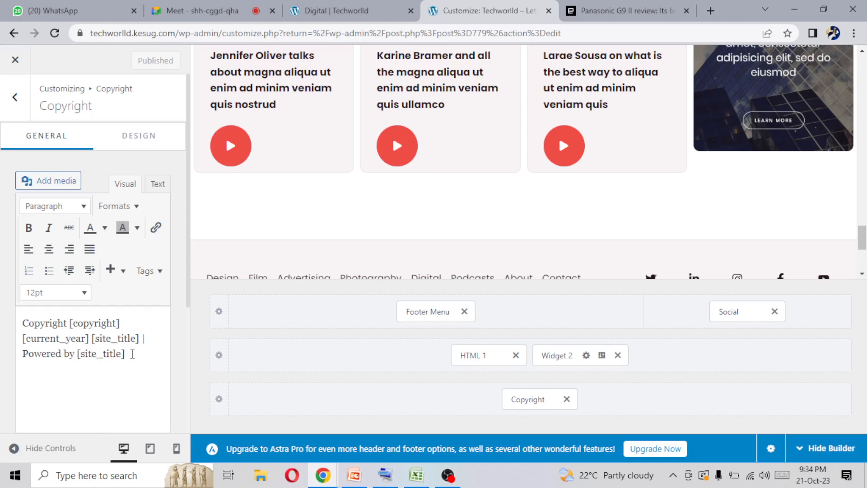
drag(118, 353, 79, 353)
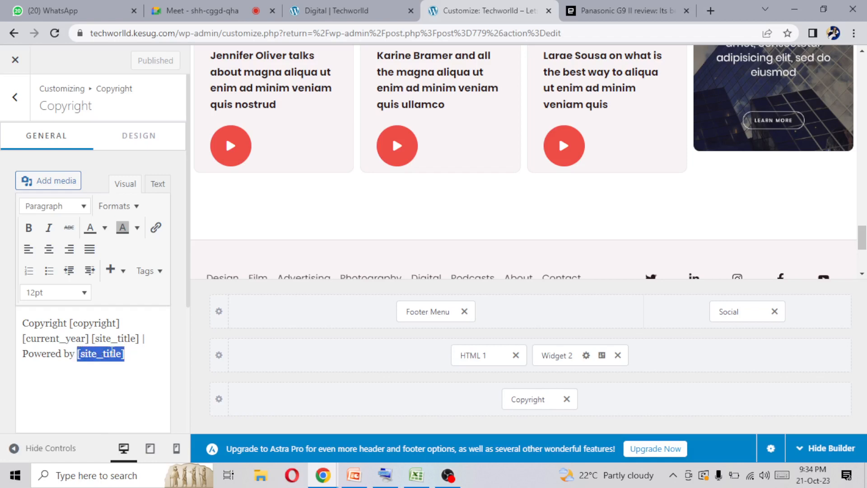
click(124, 354)
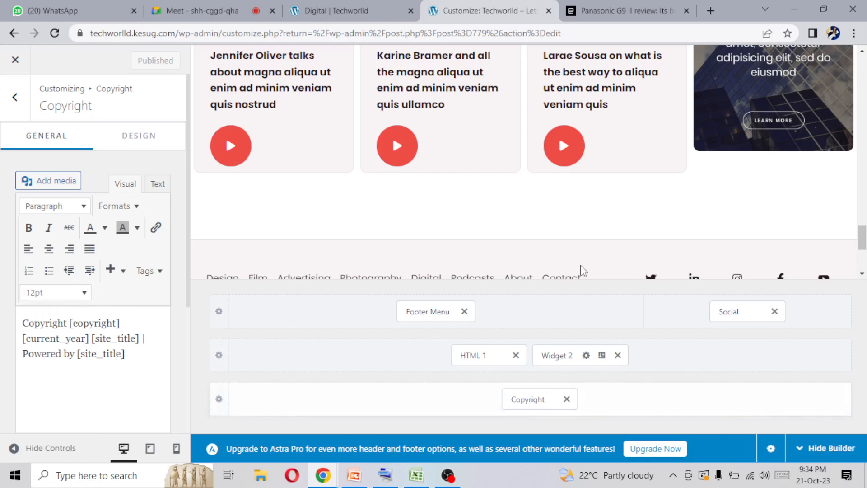
- Leave the footer settings and open the Site Title & Logo settings under Site Identity
drag(865, 251, 864, 165)
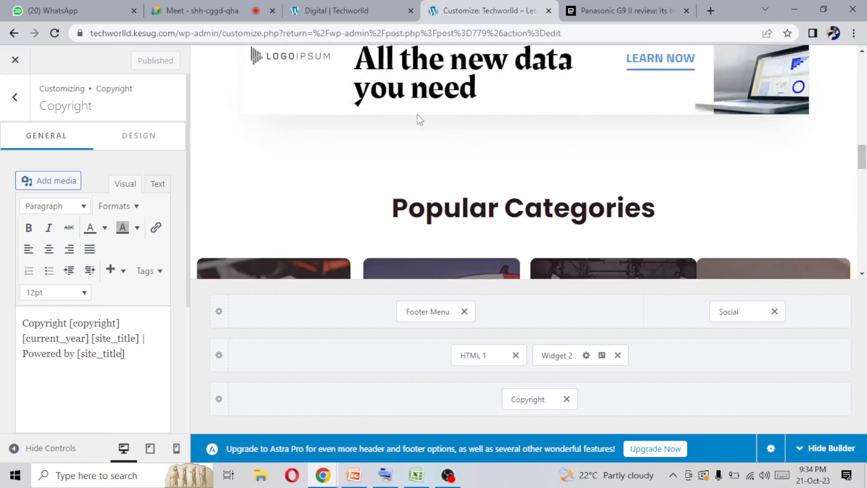
click(14, 98)
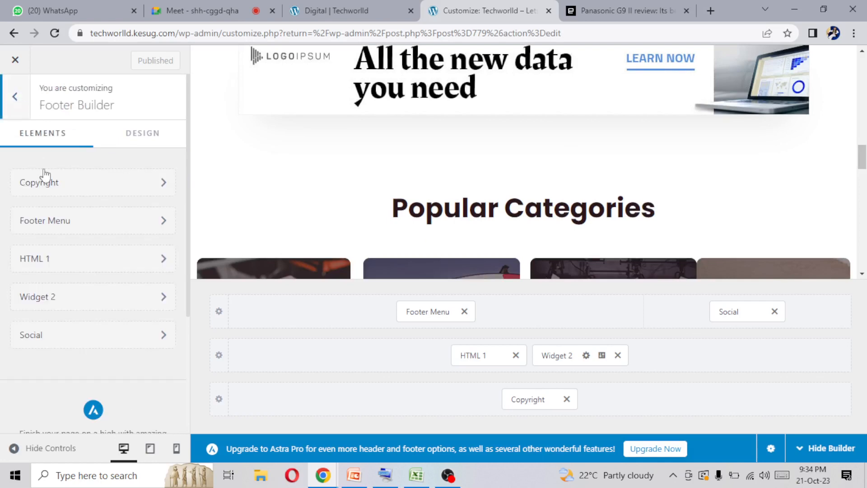
click(14, 98)
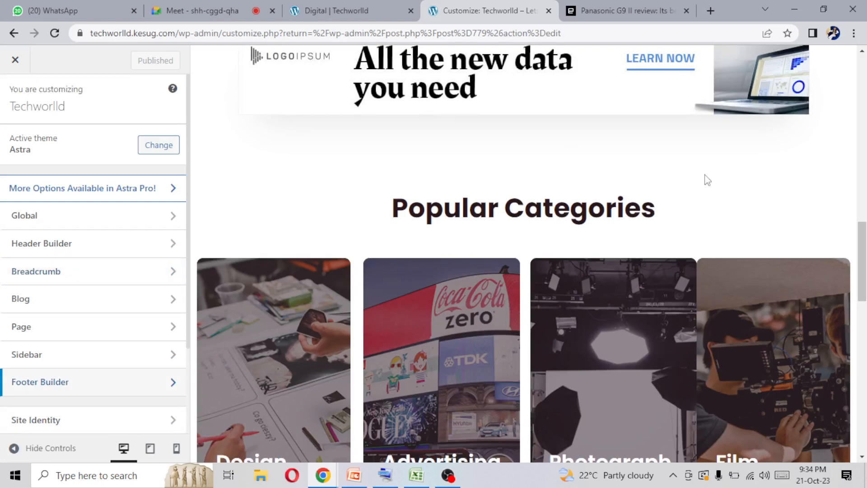
drag(863, 253, 863, 72)
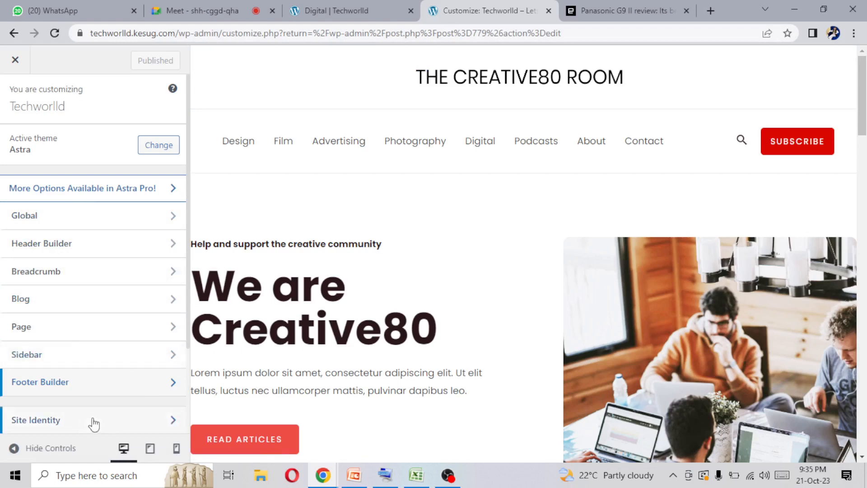
click(123, 420)
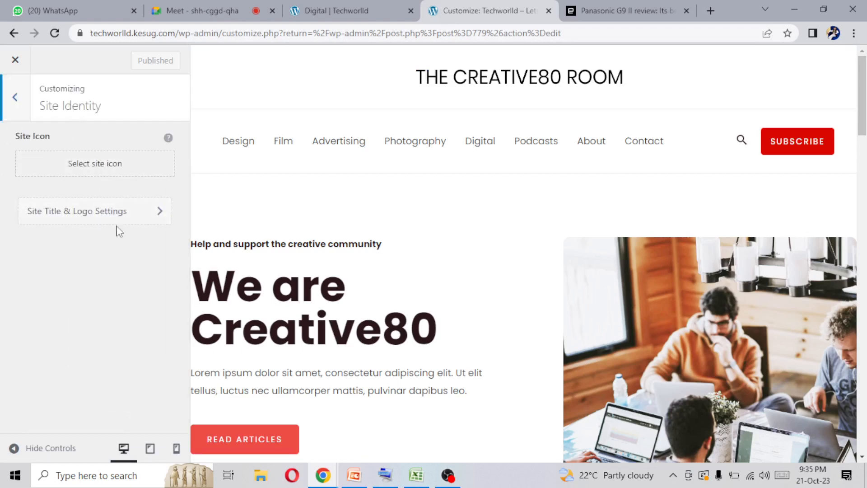
click(157, 218)
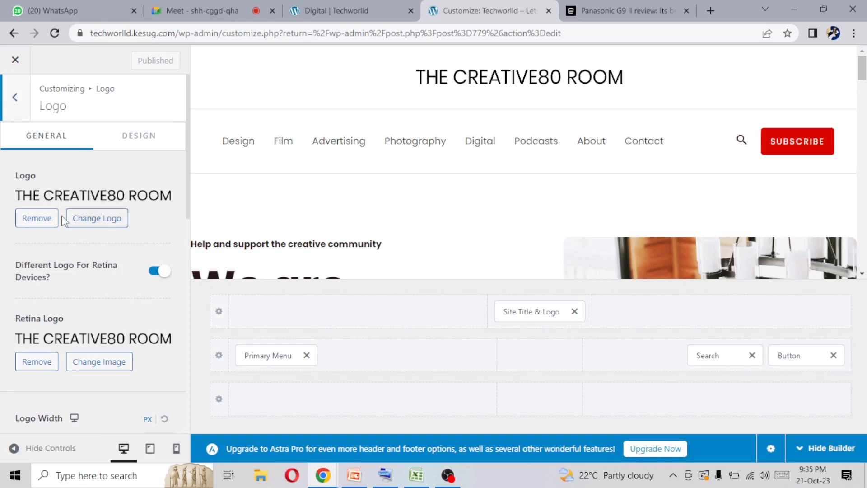
- Remove the current header logo and browse the media library for a replacement
click(42, 220)
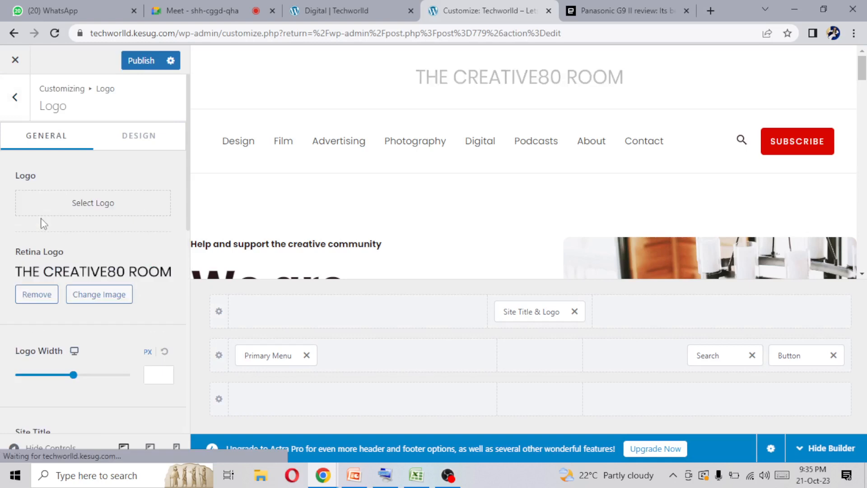
click(74, 209)
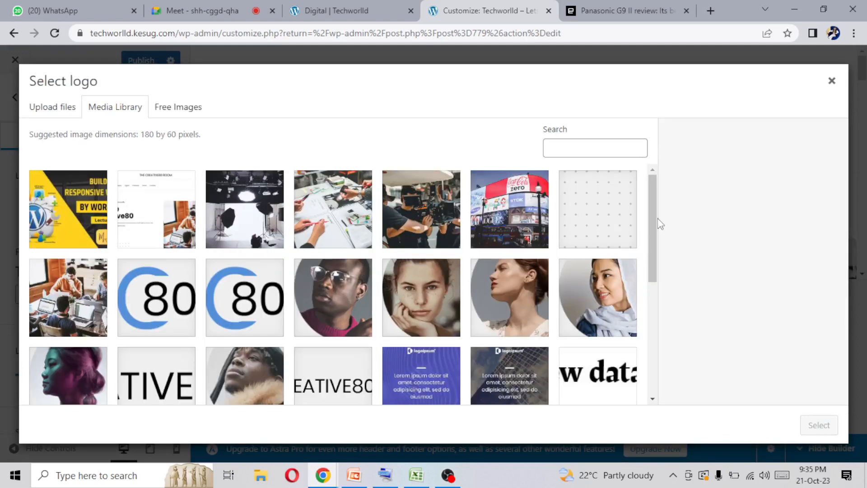
scroll(648, 266, down, 3)
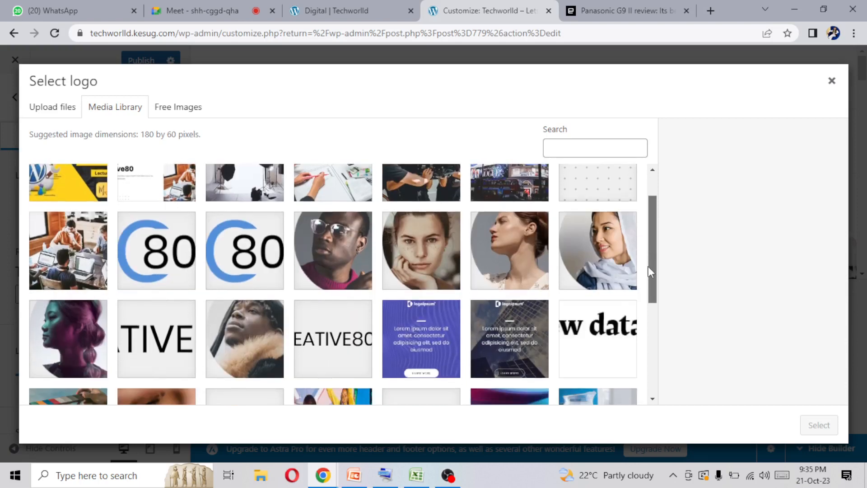
scroll(656, 266, down, 2)
scroll(656, 271, up, 3)
drag(655, 232, 644, 170)
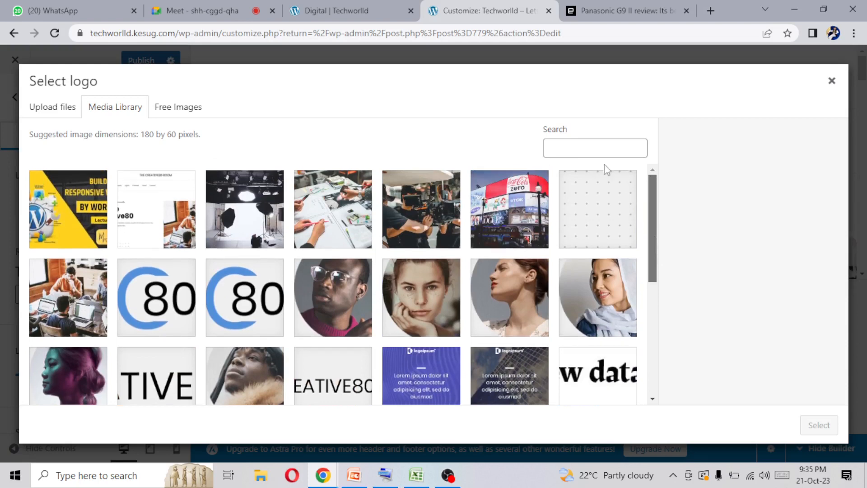
- Upload the Asset 1@4x image from Downloads and set it as the site logo without cropping
click(61, 108)
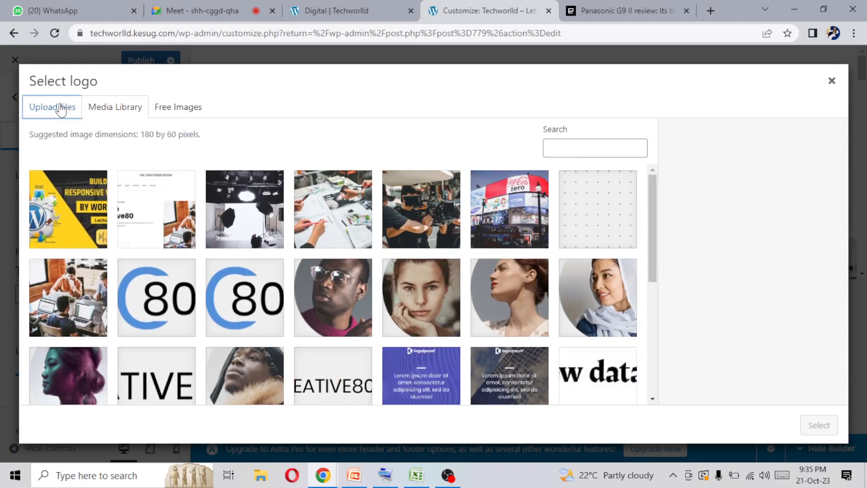
click(434, 279)
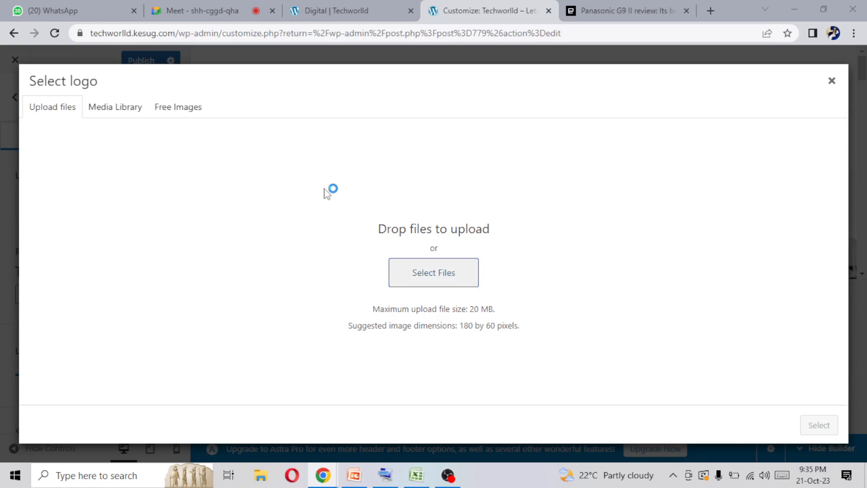
click(425, 282)
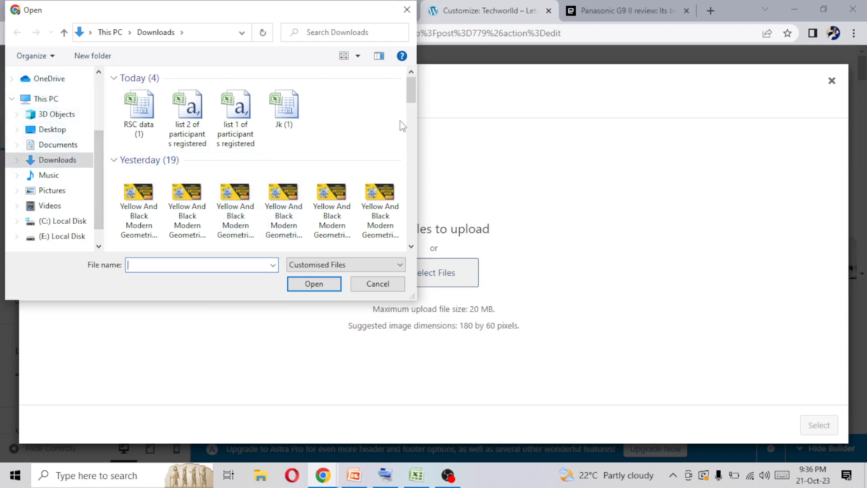
drag(410, 96, 405, 226)
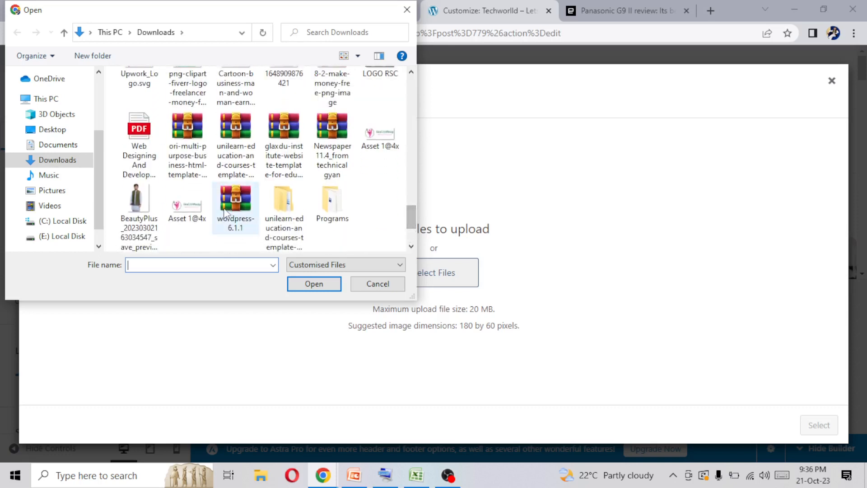
click(192, 210)
click(314, 284)
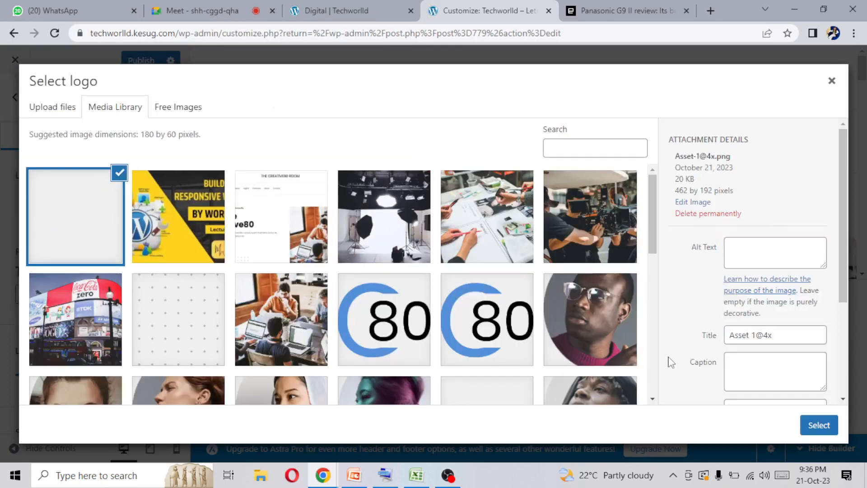
click(832, 425)
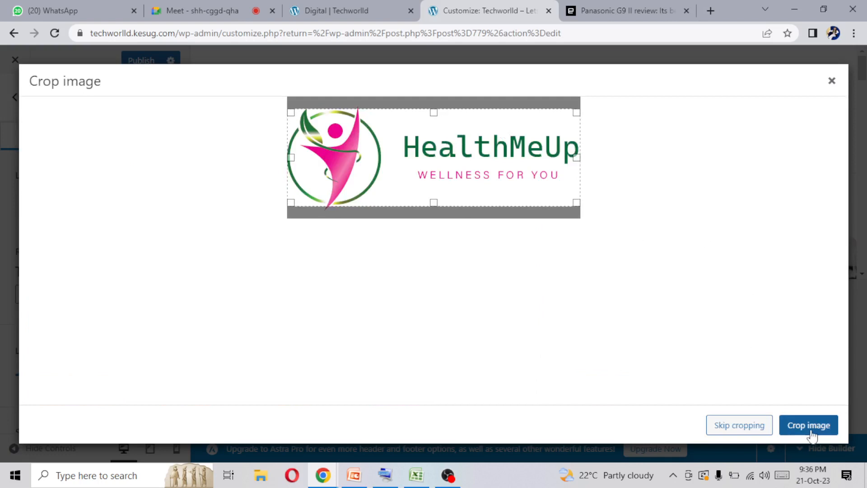
click(733, 427)
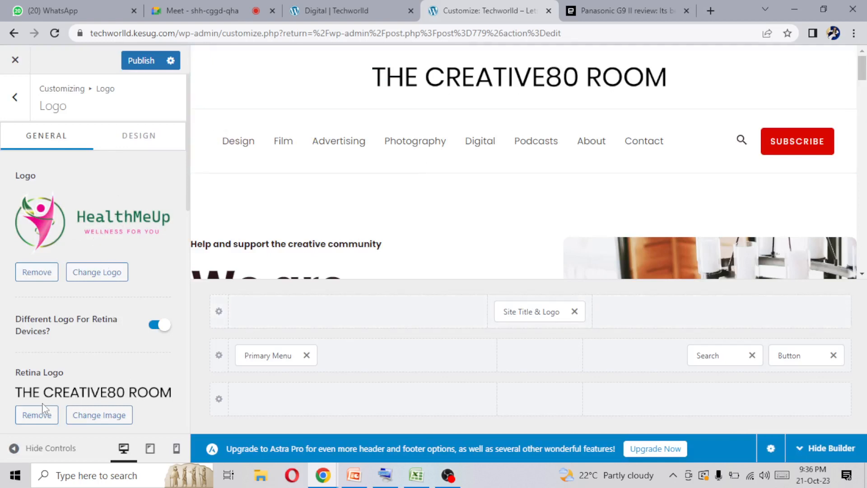
- Remove the retina logo image and open the logo's design settings
click(37, 414)
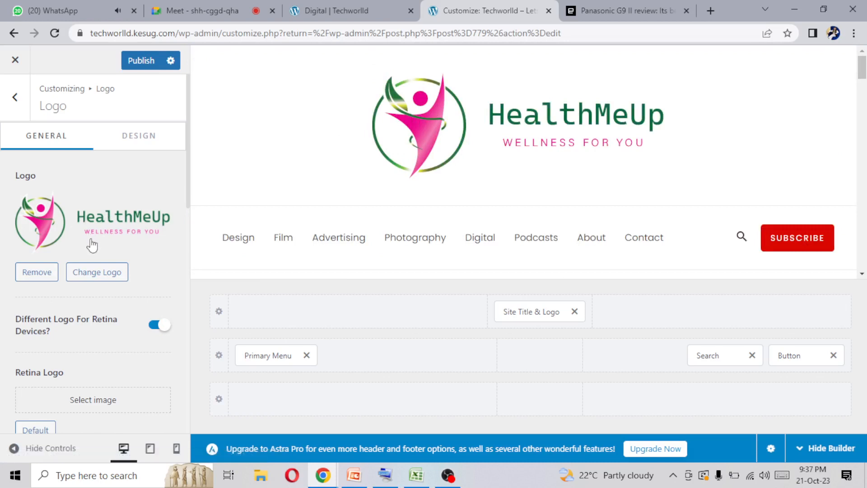
click(147, 140)
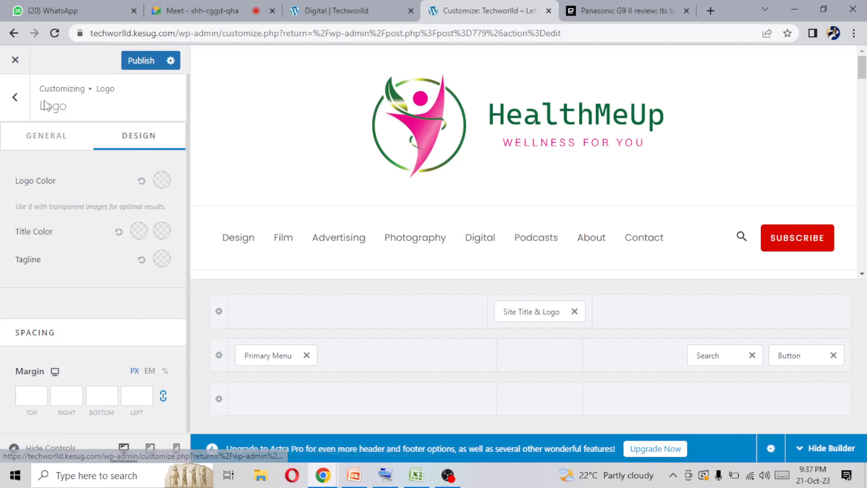
- Set the header logo width to 171 px in the logo's general settings
click(57, 139)
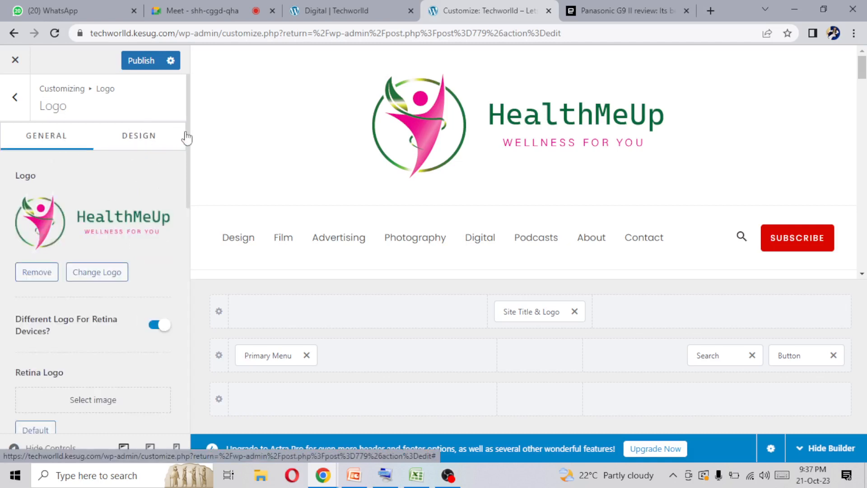
mouse_move(188, 129)
mouse_down()
mouse_move(183, 212)
mouse_move(45, 290)
mouse_move(130, 290)
mouse_move(48, 290)
mouse_up()
click(88, 299)
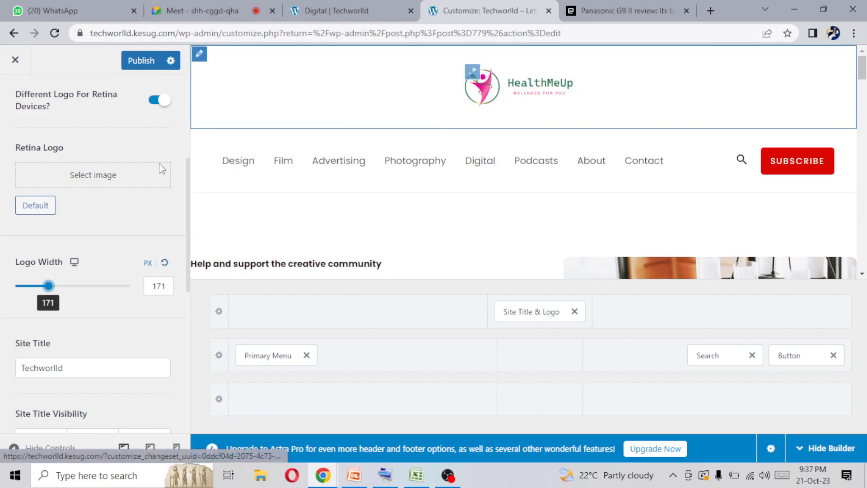
drag(188, 185, 185, 89)
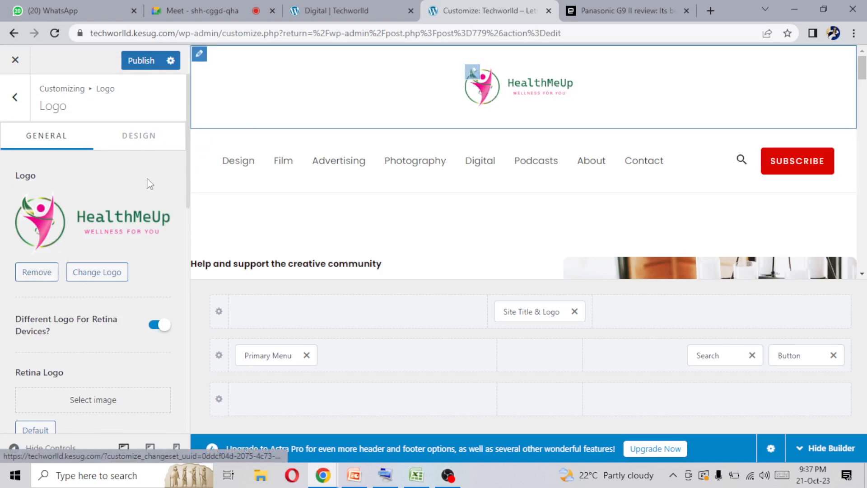
- Replace the HealthMeUp logo with logo-regular.png from the media library, without cropping it
click(43, 273)
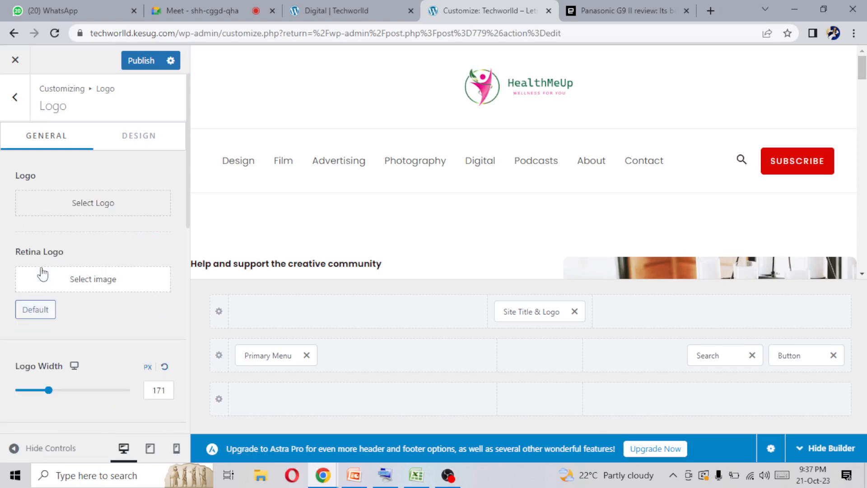
click(71, 210)
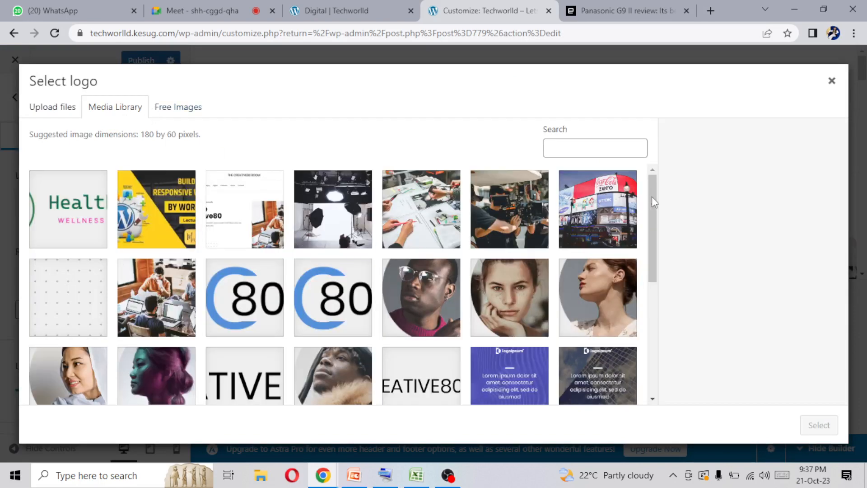
scroll(655, 226, down, 1)
drag(656, 239, 654, 277)
click(420, 281)
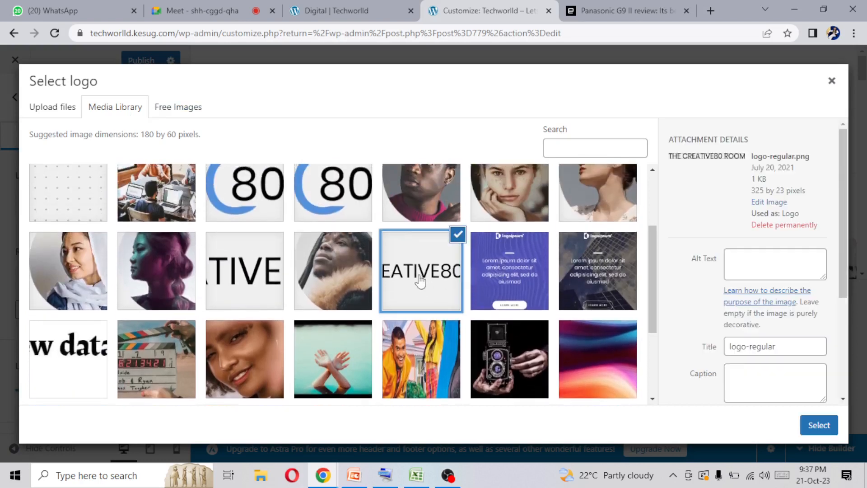
click(820, 426)
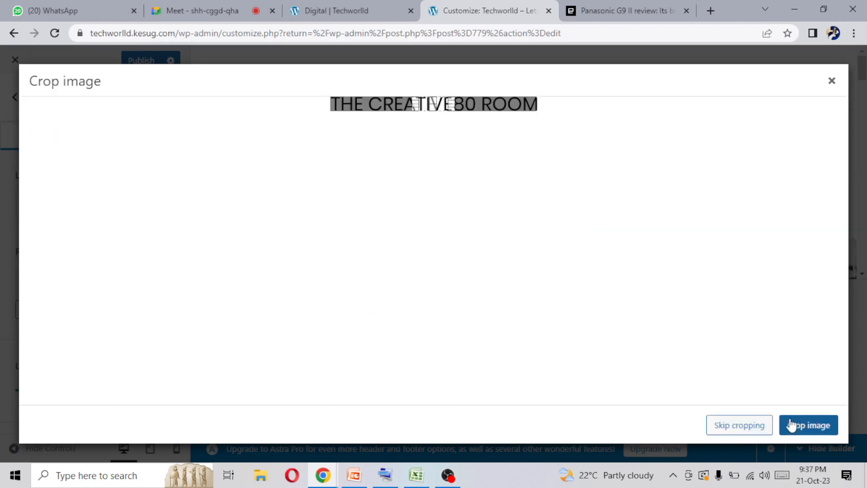
click(747, 429)
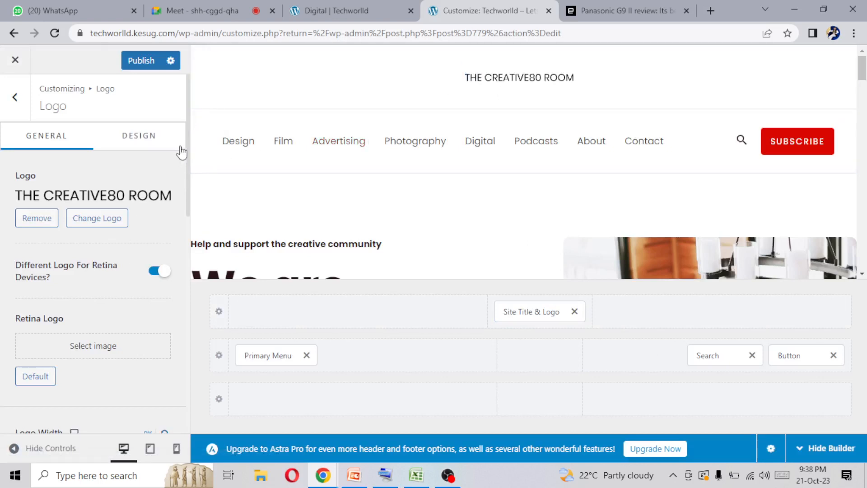
- Set the logo width to 291 px and publish the logo changes
drag(190, 145, 188, 217)
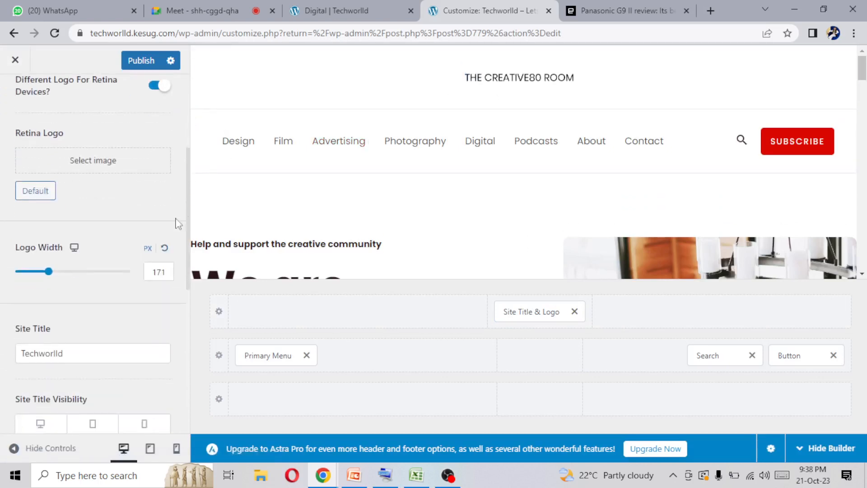
drag(51, 273, 72, 273)
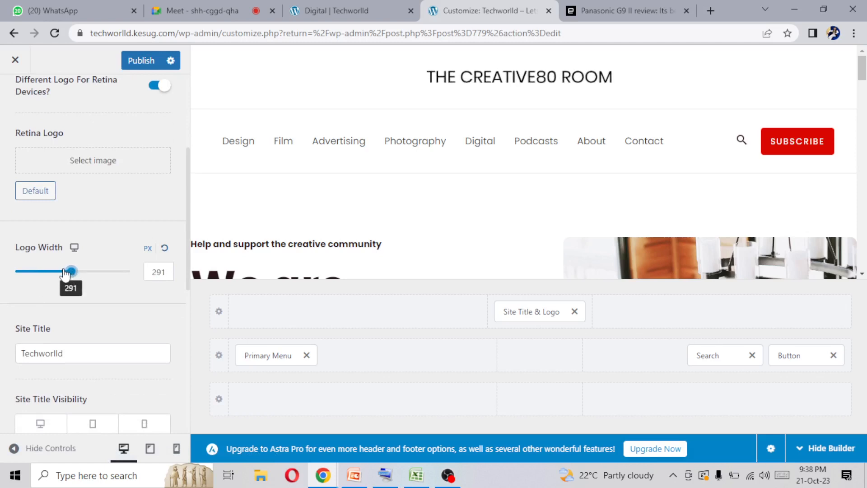
click(141, 59)
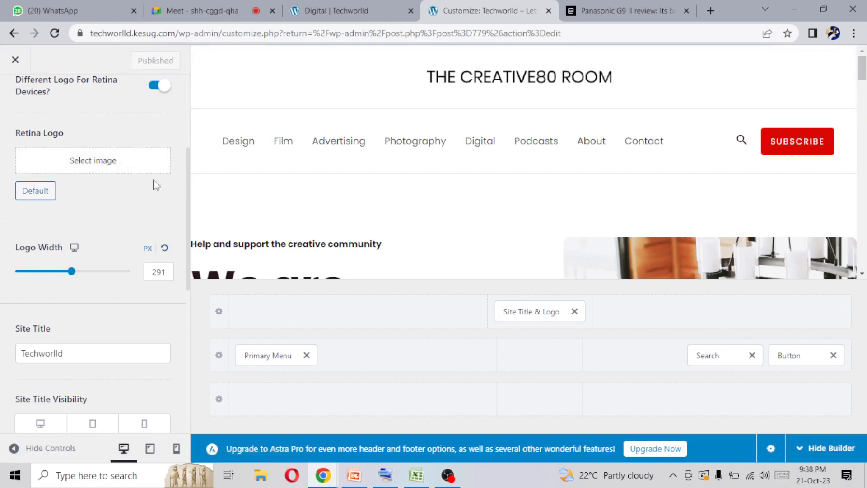
drag(188, 228, 187, 106)
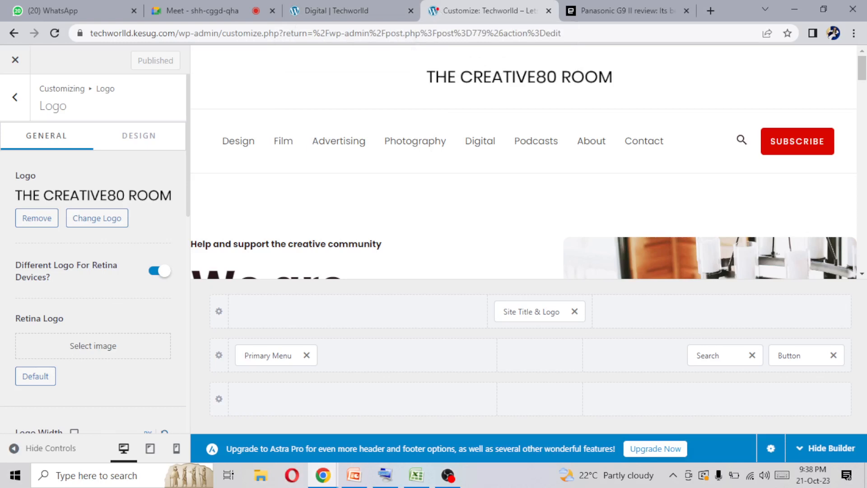
mouse_move(443, 123)
mouse_down()
mouse_move(434, 32)
mouse_move(423, 44)
mouse_up()
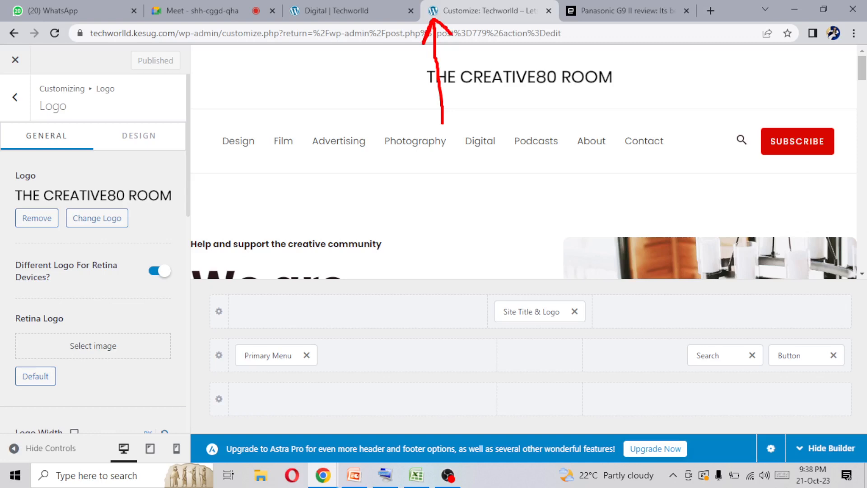
key(Escape)
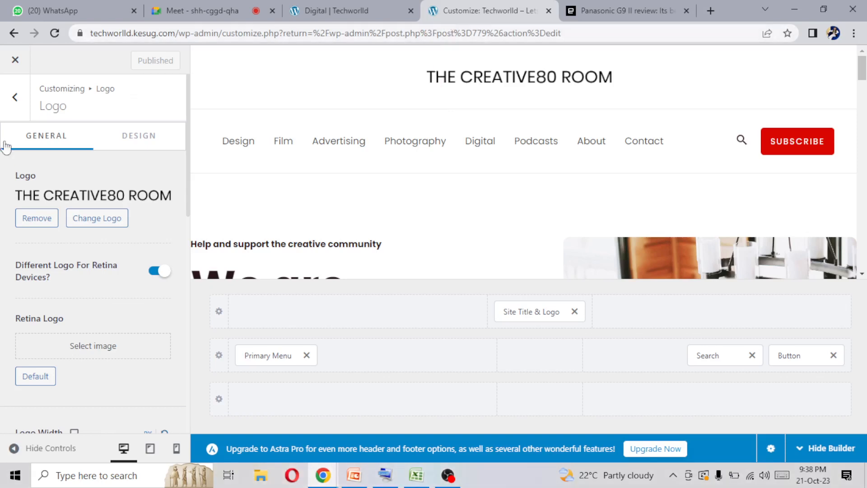
- Leave the header builder and set cropped-favicon.png from the media library as the site icon under Site Identity
click(14, 110)
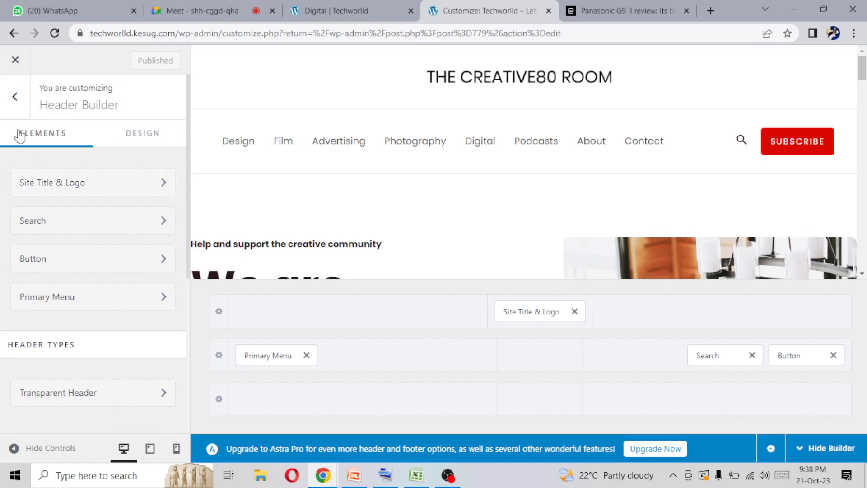
click(15, 97)
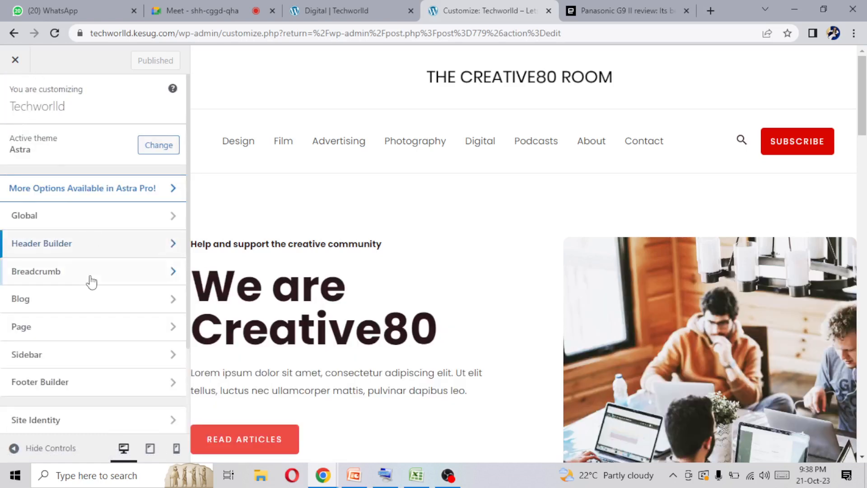
click(97, 426)
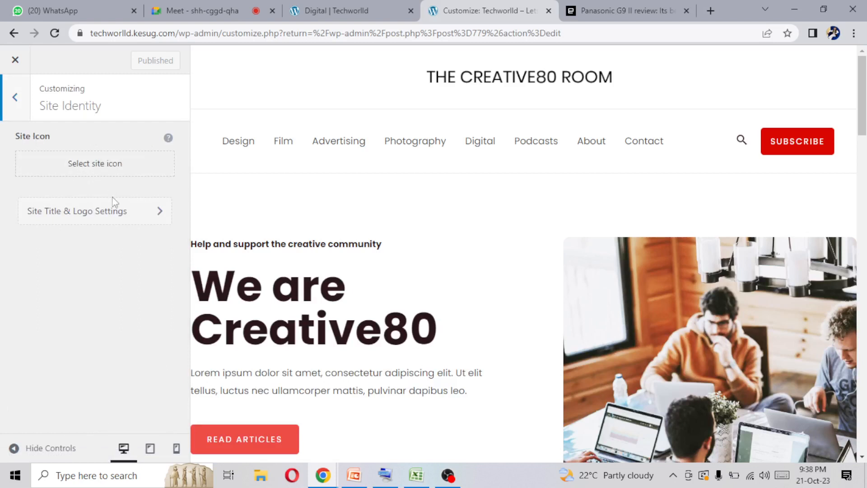
click(103, 172)
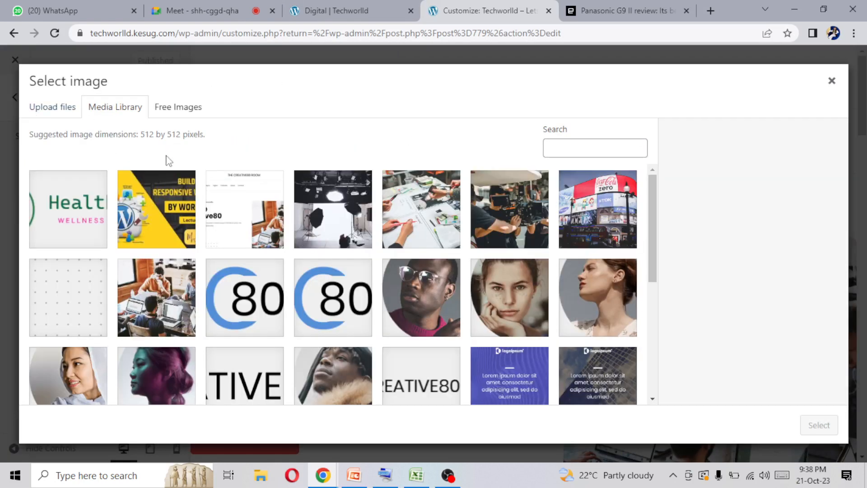
click(261, 301)
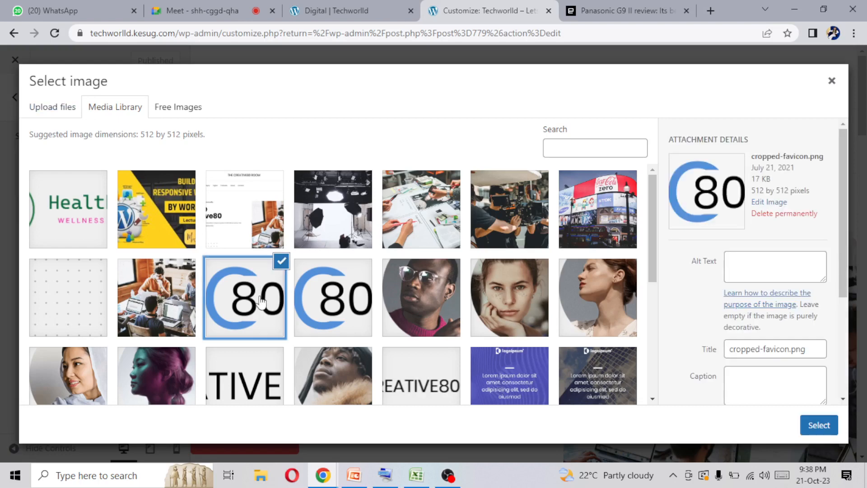
click(819, 425)
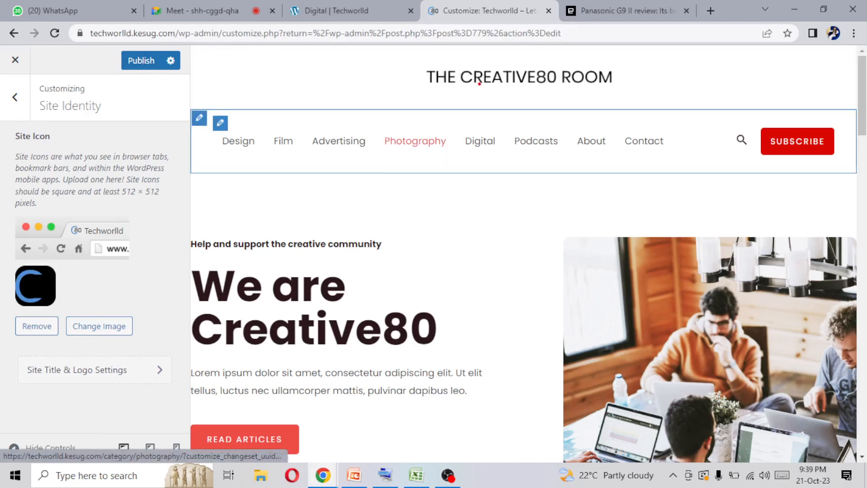
drag(487, 117, 446, 10)
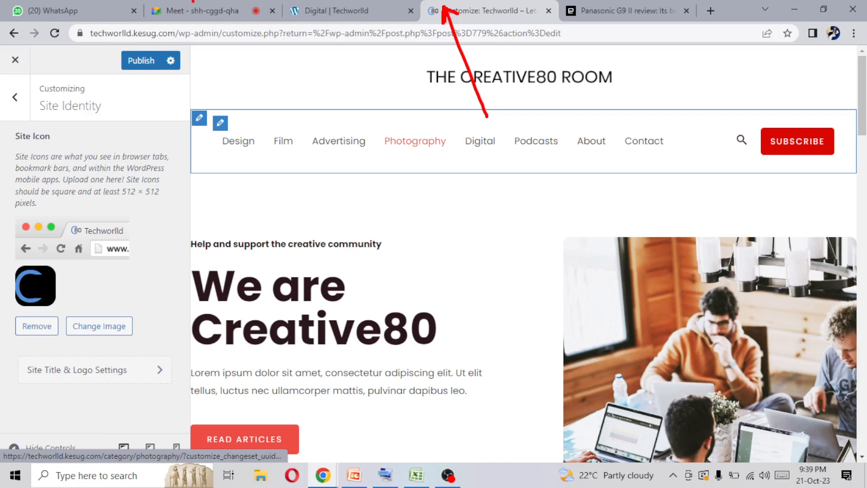
key(Escape)
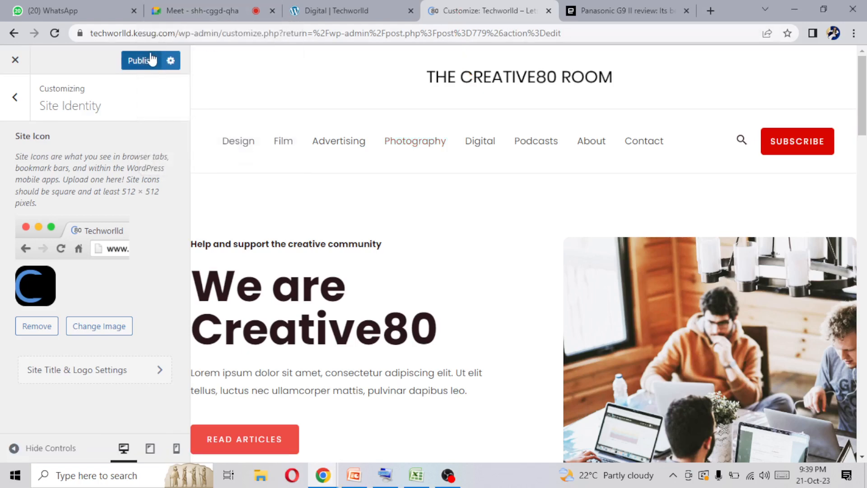
- Publish the site icon change, check the live Digital category page and return to the customizer
click(138, 62)
click(334, 10)
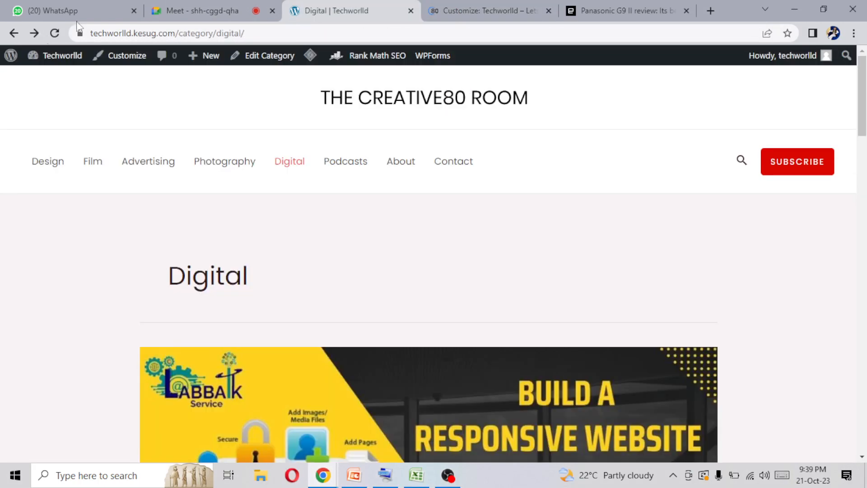
click(444, 7)
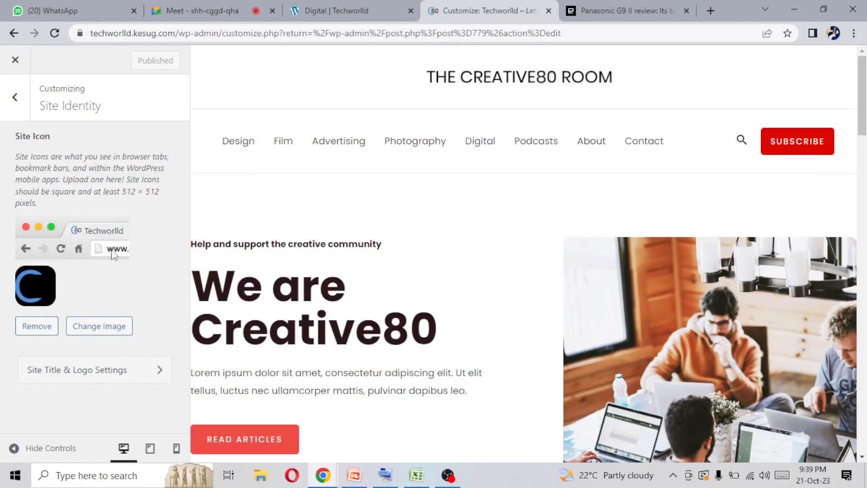
- Leave the customizer, switch to PowerPoint and start the slide show from the Module no.5 elementor slide
click(17, 98)
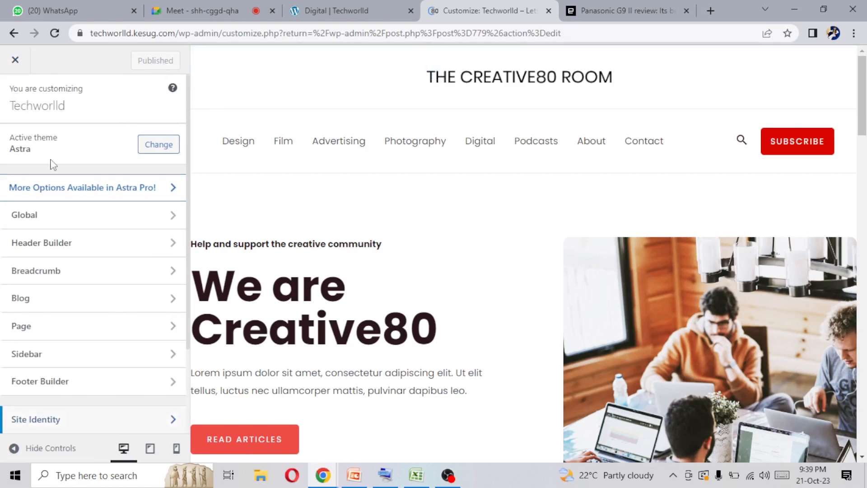
click(14, 34)
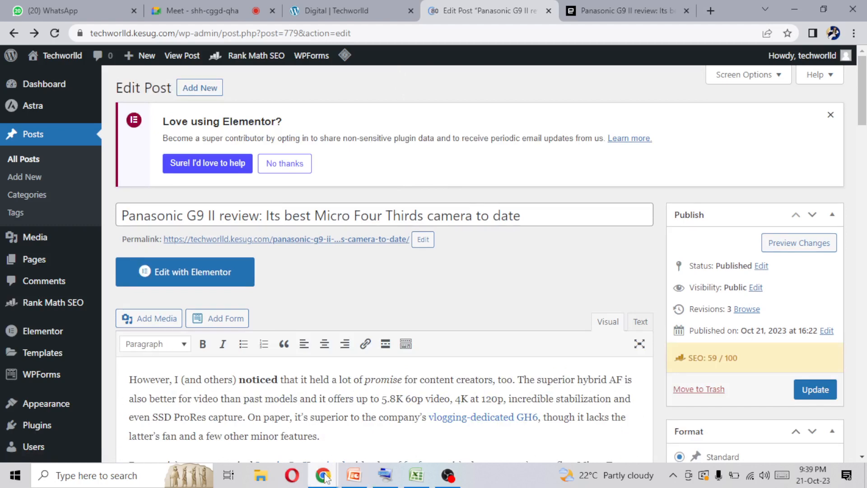
click(359, 479)
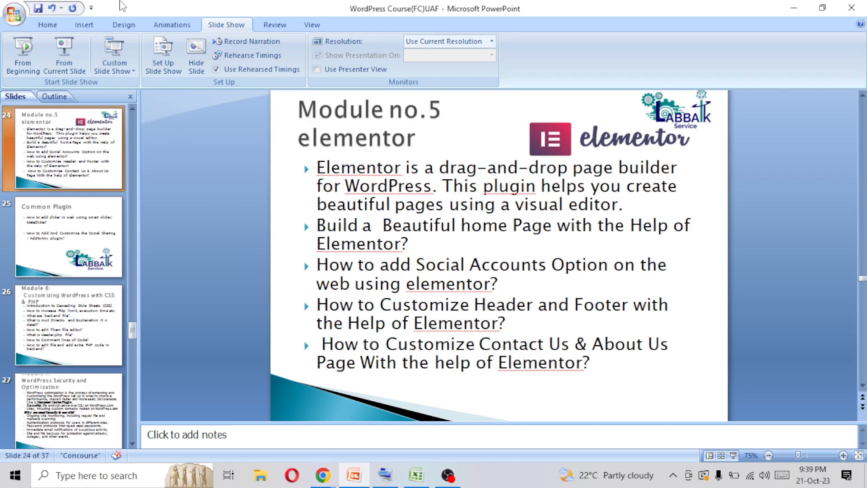
click(60, 57)
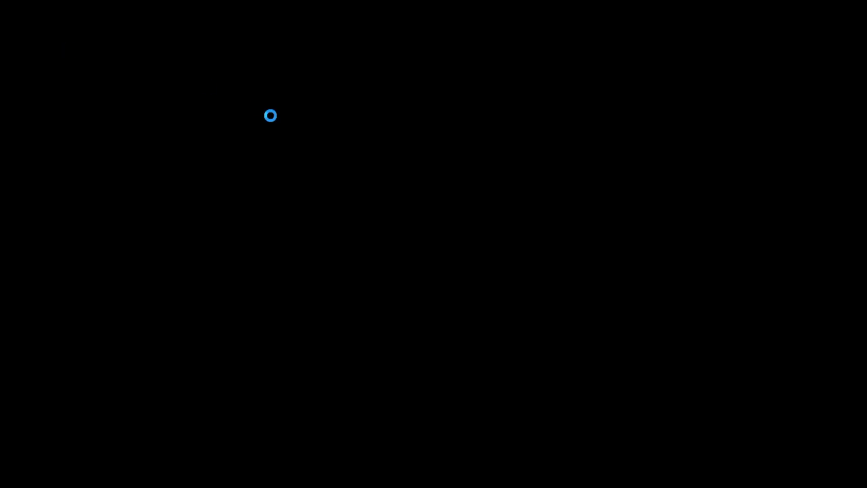
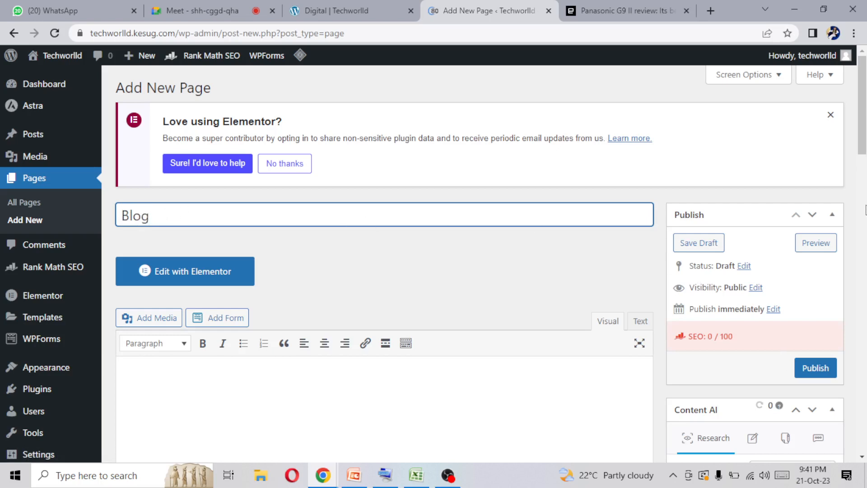
- Publish the new page titled Blog and open the live site's home page
drag(860, 132, 860, 157)
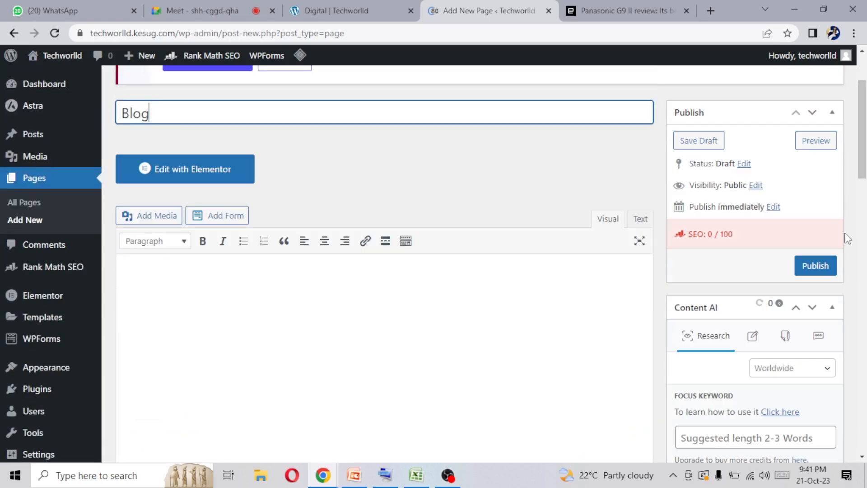
click(809, 270)
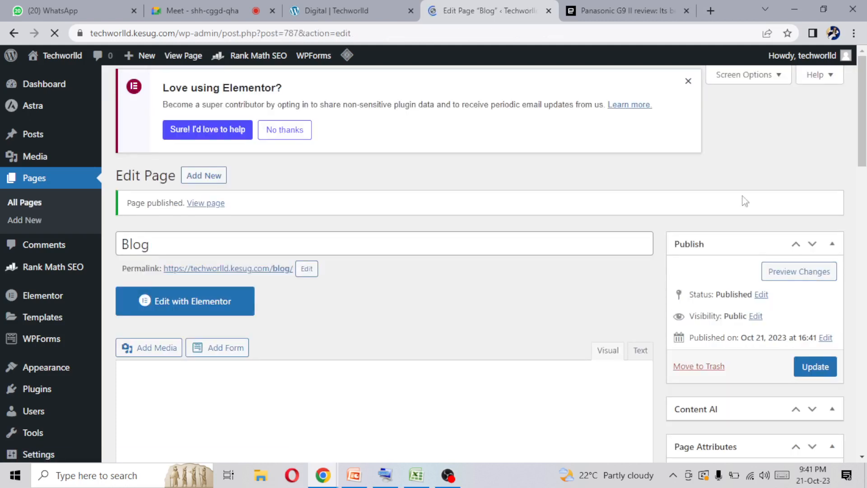
click(374, 10)
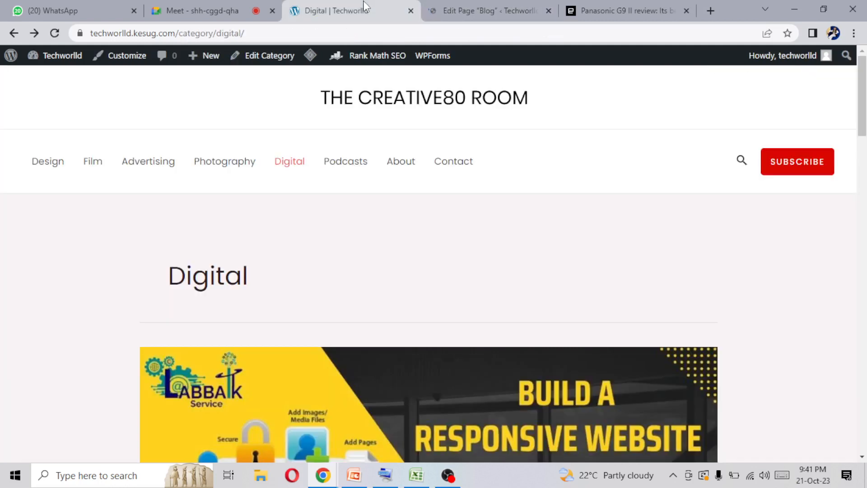
click(348, 106)
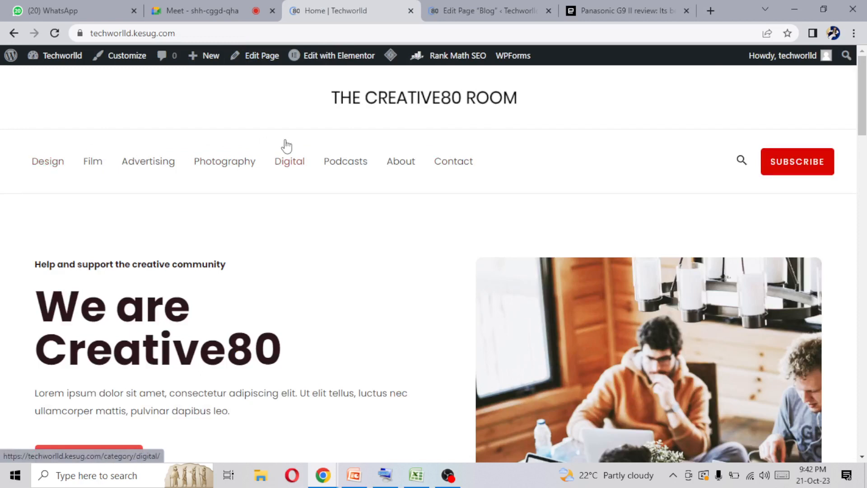
- Open the site's menu editor from the Blog page's admin screen and add the Blog page to the menu
click(470, 6)
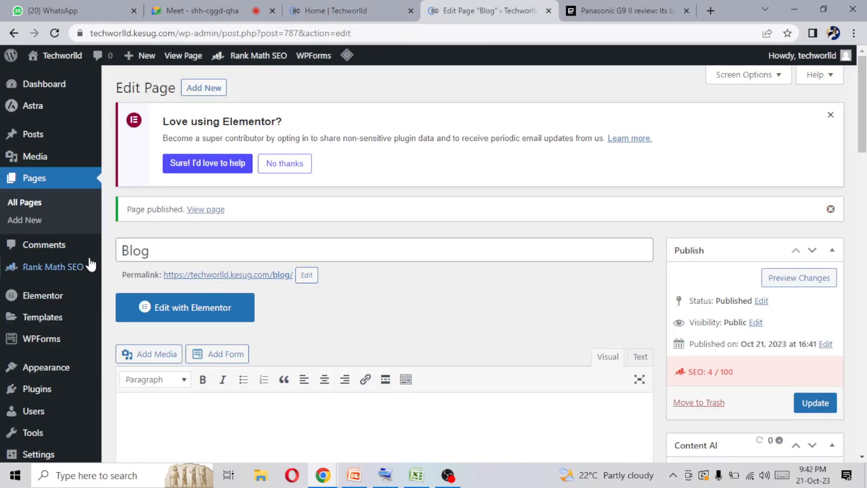
mouse_move(35, 365)
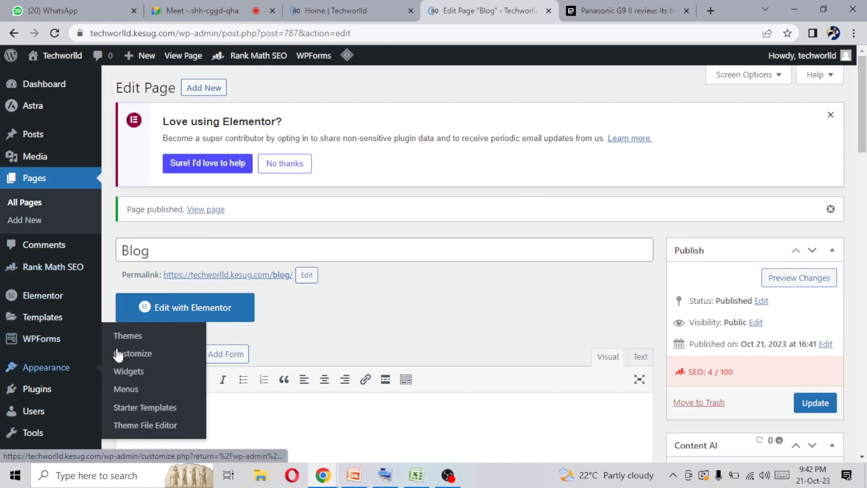
click(127, 389)
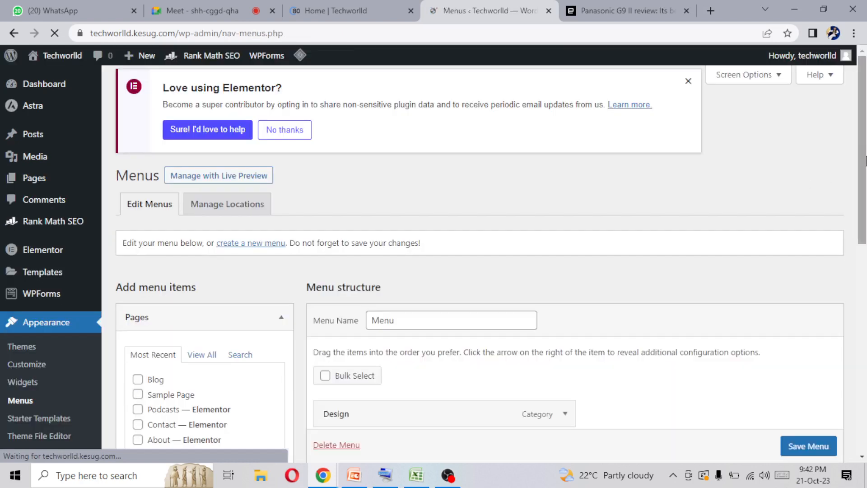
scroll(863, 195, down, 2)
scroll(863, 195, down, 4)
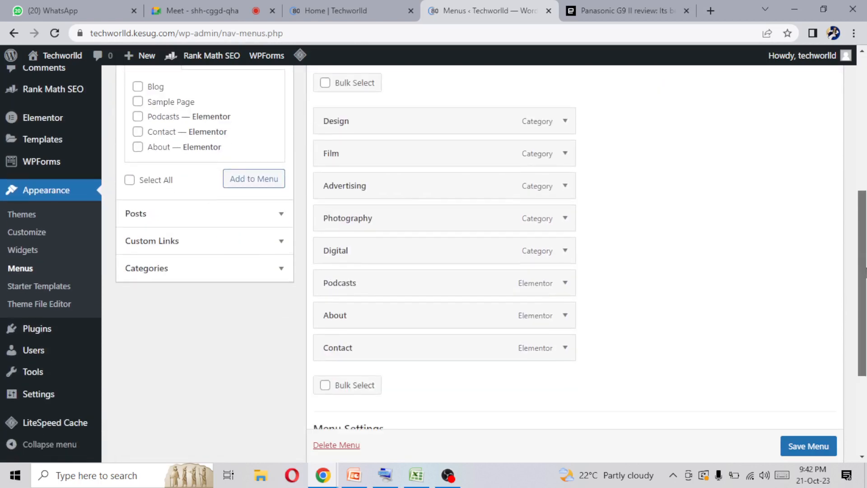
scroll(851, 218, up, 4)
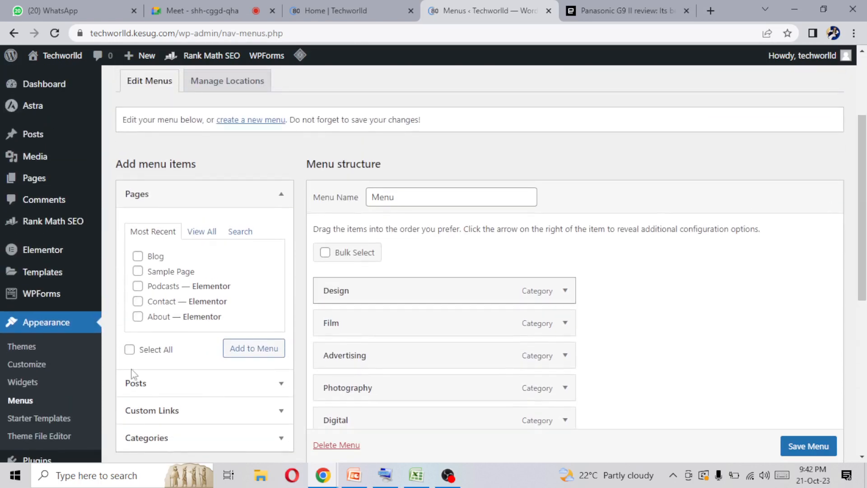
click(137, 256)
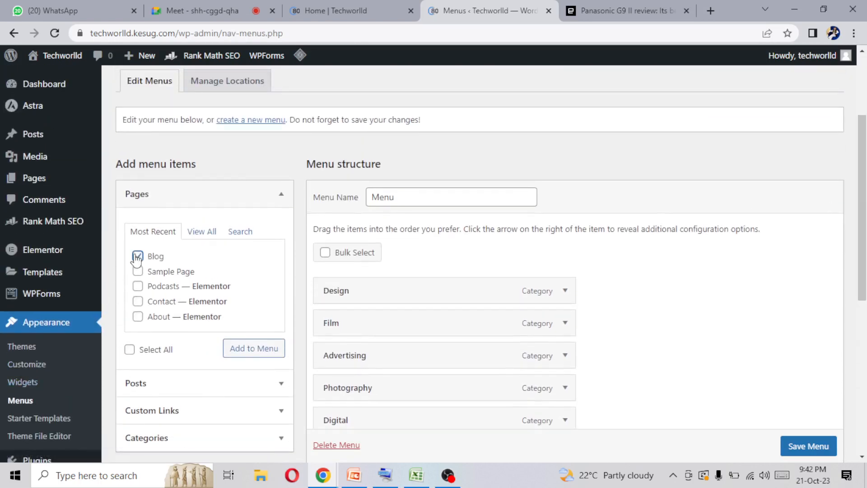
click(246, 352)
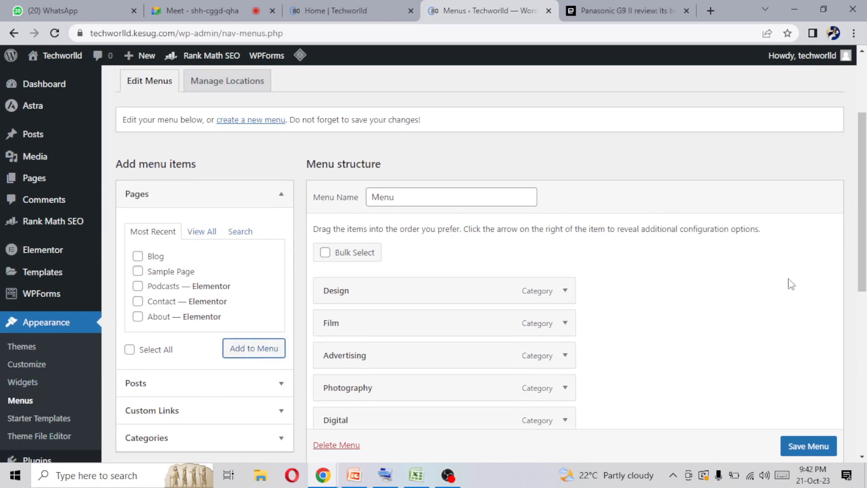
- Move the Blog item to the first position in the menu structure, above Design
scroll(861, 203, down, 7)
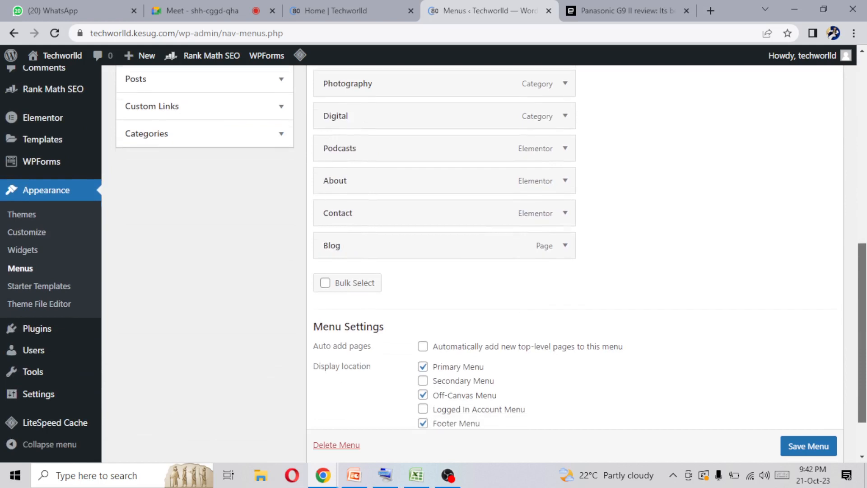
scroll(654, 338, up, 1)
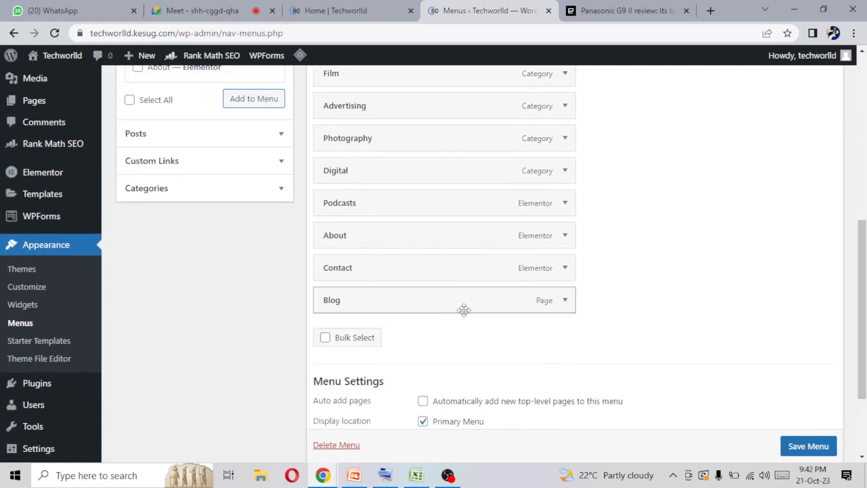
drag(461, 304, 459, 113)
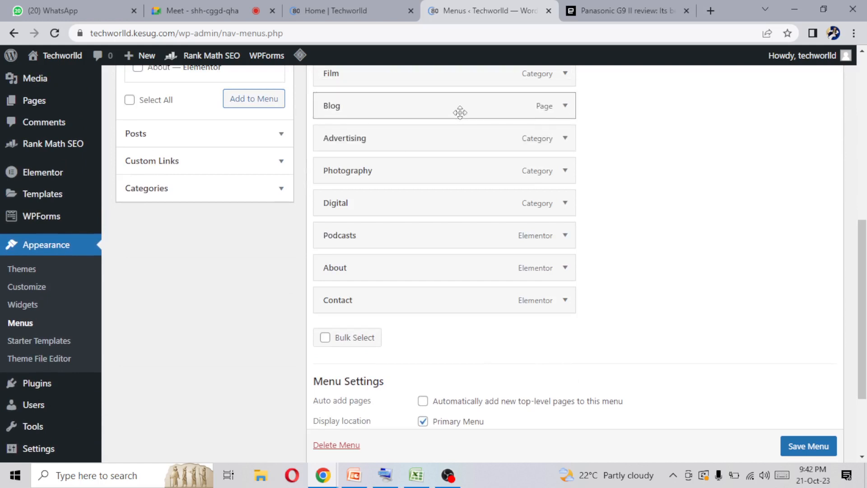
drag(862, 269, 863, 213)
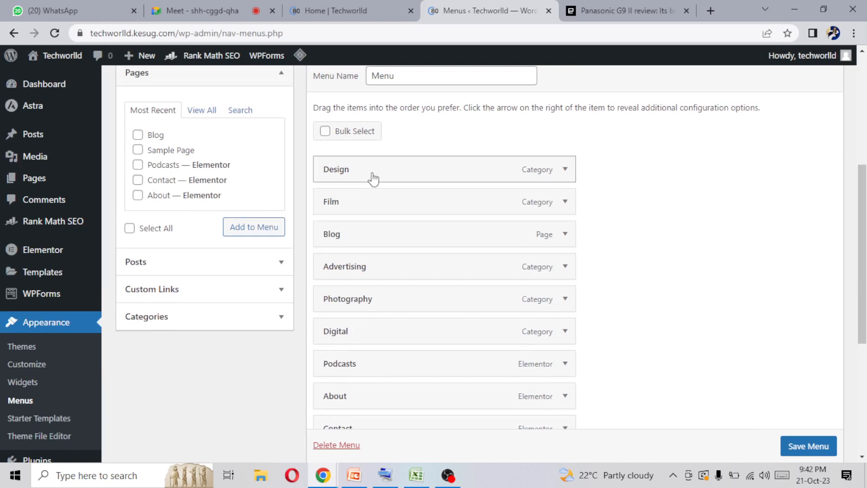
drag(350, 234, 350, 170)
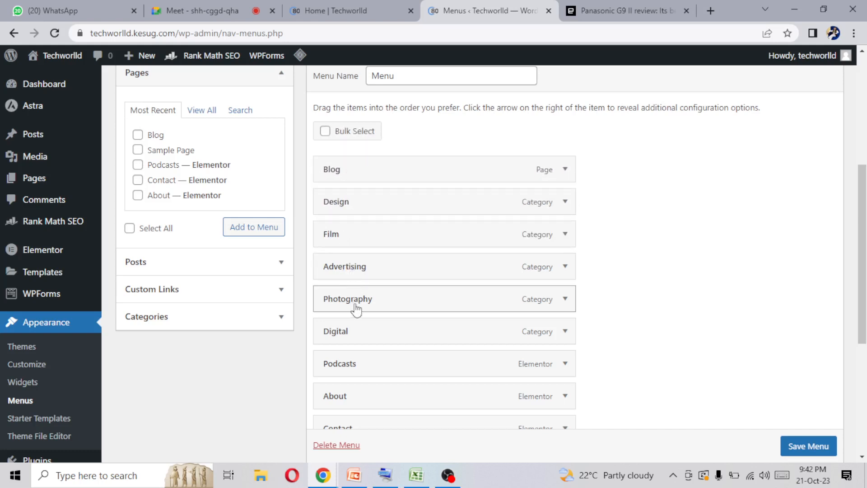
- Nest Advertising as a sub item under Digital and save the menu
drag(354, 273, 379, 342)
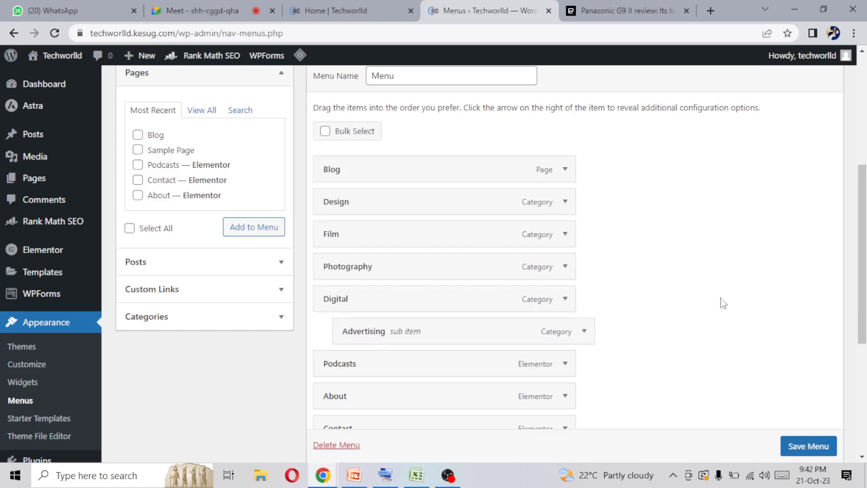
scroll(863, 256, down, 5)
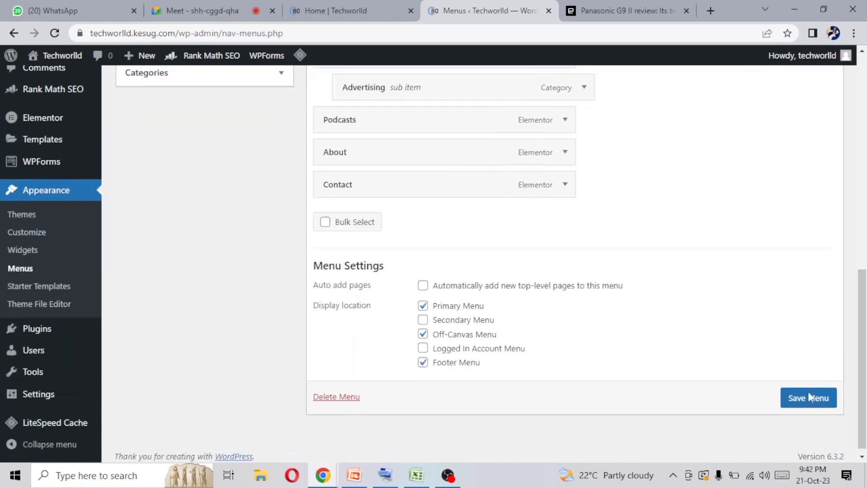
click(807, 400)
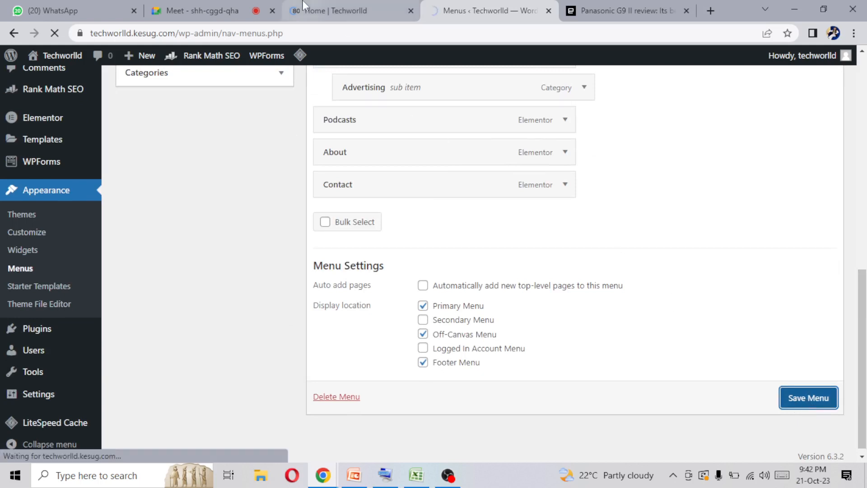
- Reload the live home page to check the navigation menu, then view the Blog page from it
click(333, 15)
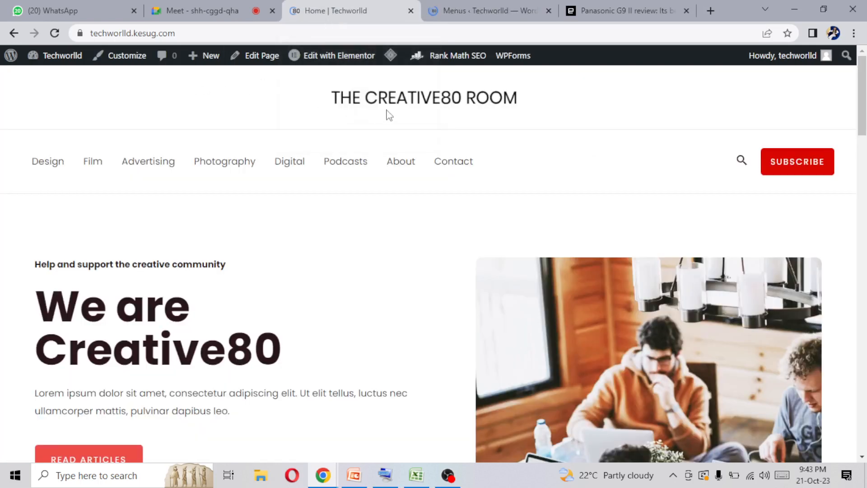
click(418, 98)
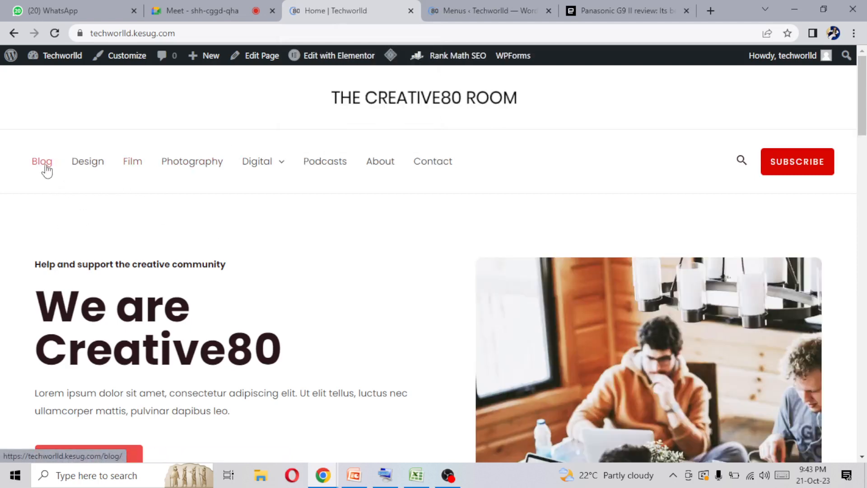
click(45, 166)
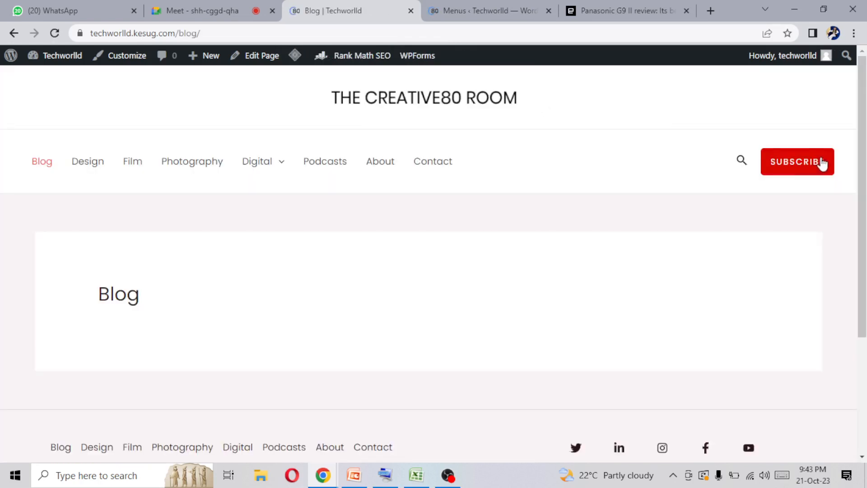
scroll(862, 151, down, 4)
scroll(862, 152, up, 4)
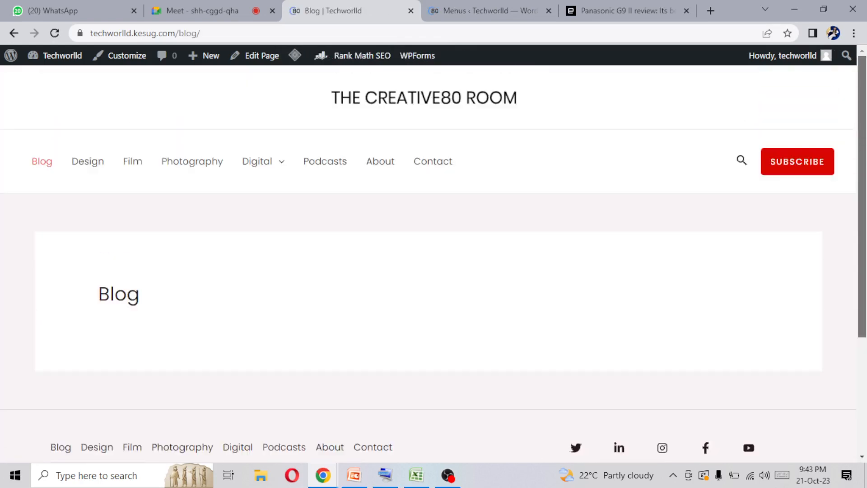
- Return to the WordPress admin and open the post categories
click(454, 7)
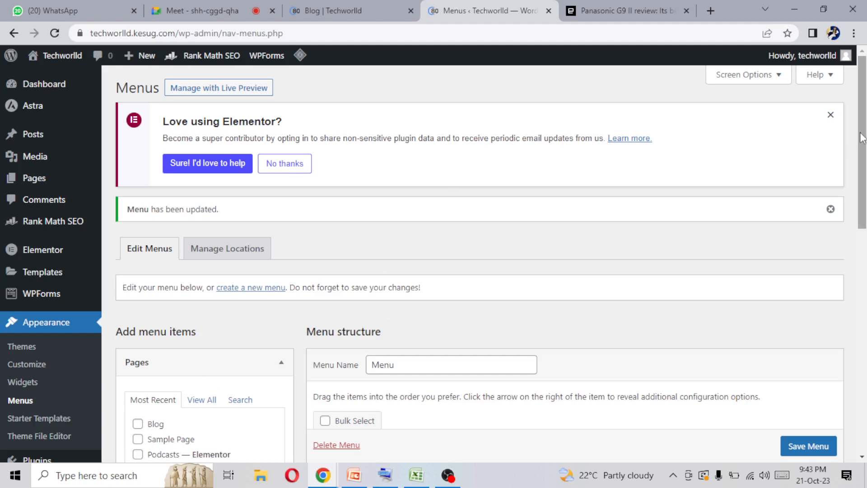
mouse_move(860, 133)
mouse_down()
mouse_move(862, 235)
mouse_move(862, 126)
mouse_up()
mouse_move(25, 134)
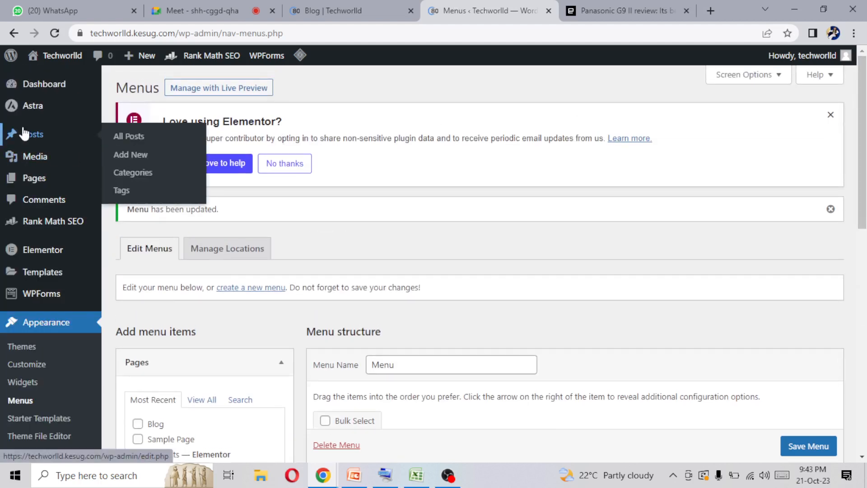
click(128, 174)
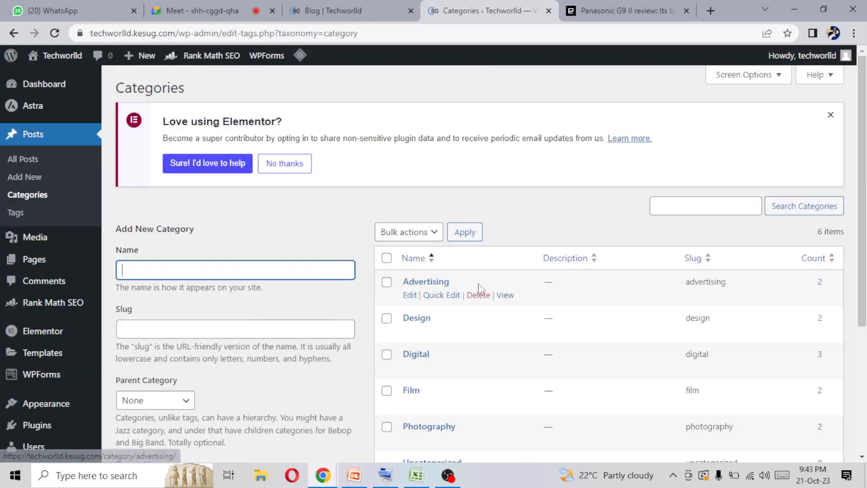
scroll(496, 252, down, 2)
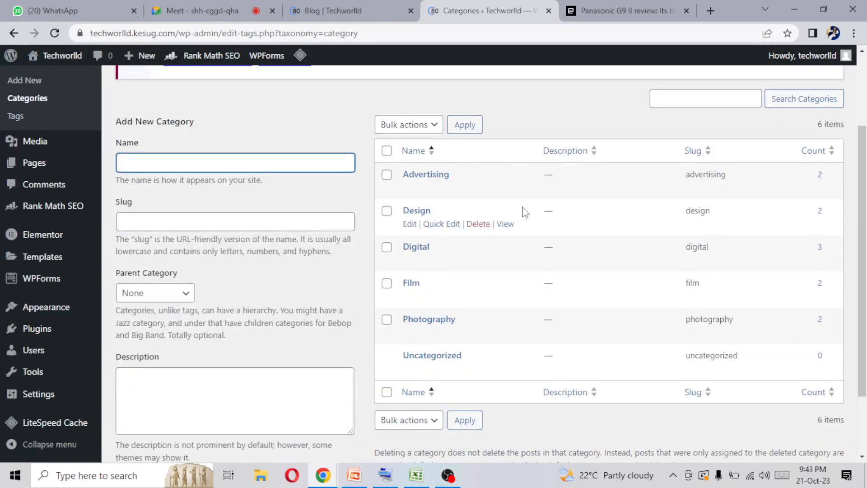
- Add a new post category named Tech News with the parent category left at None
click(130, 158)
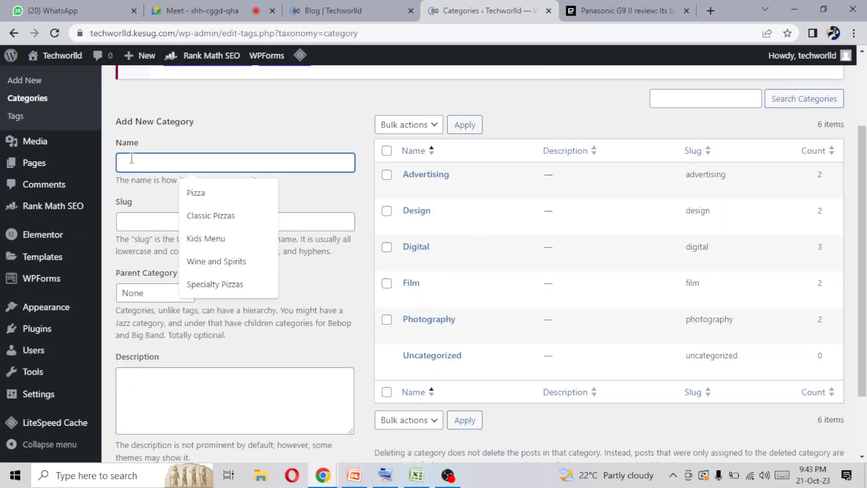
text(Tech News)
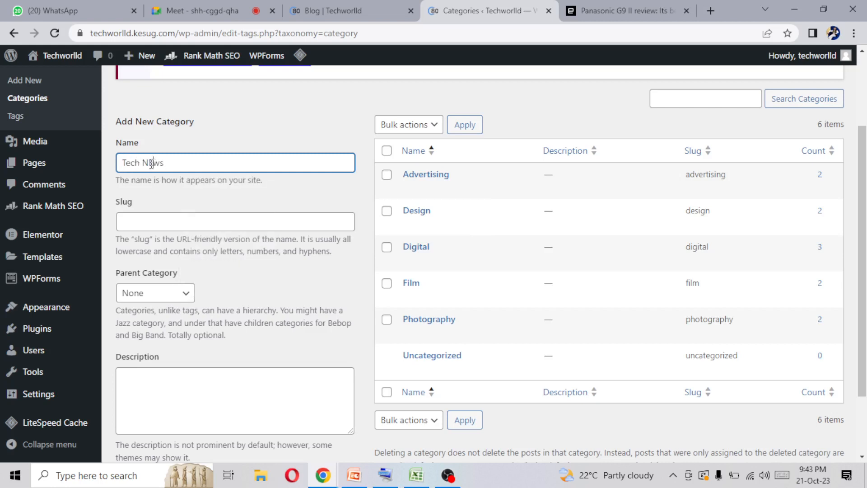
click(151, 163)
click(167, 293)
click(167, 293)
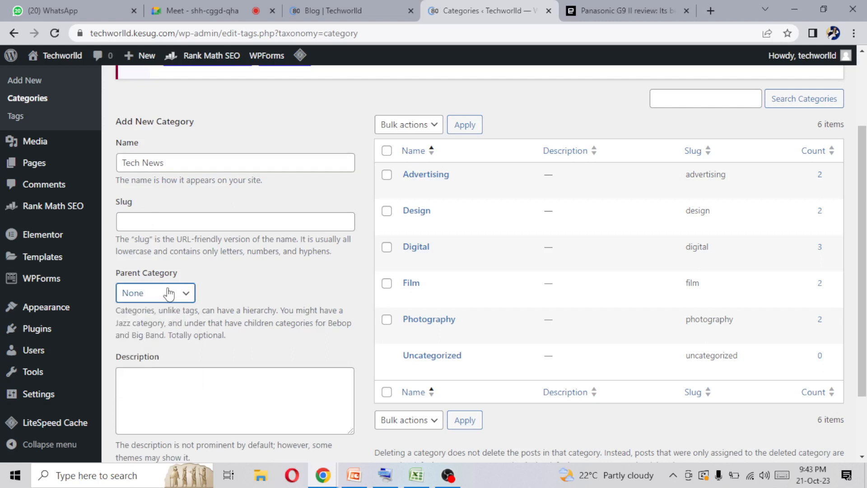
scroll(219, 322, down, 2)
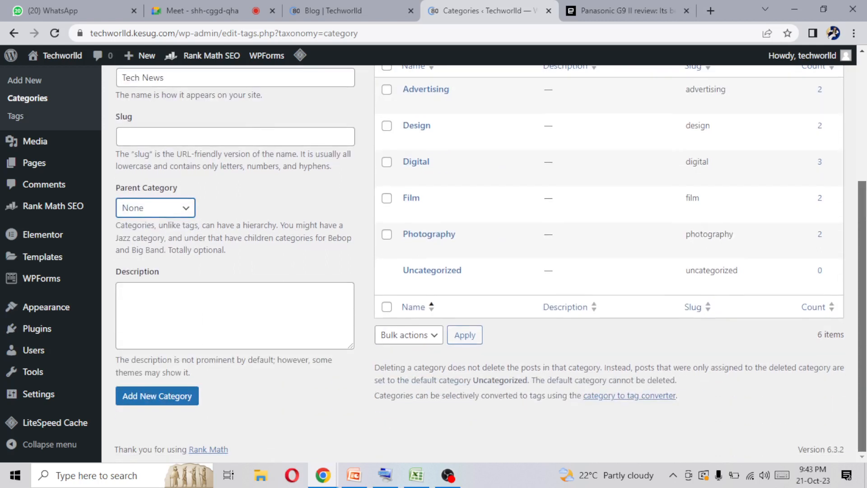
click(174, 399)
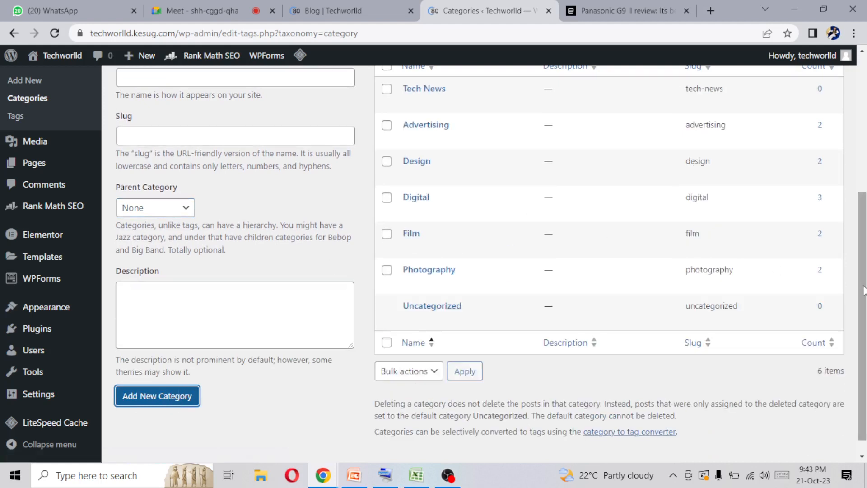
- Delete the Film category from the category list and confirm the permanent deletion
scroll(862, 288, up, 1)
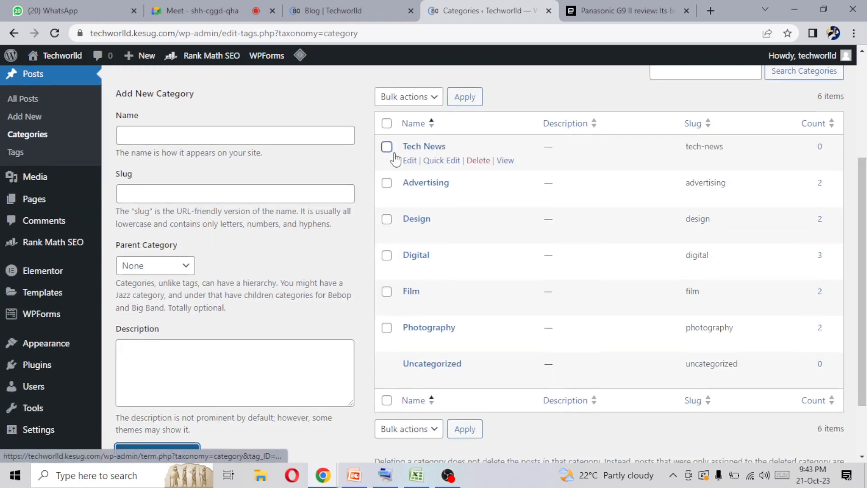
drag(472, 144, 382, 156)
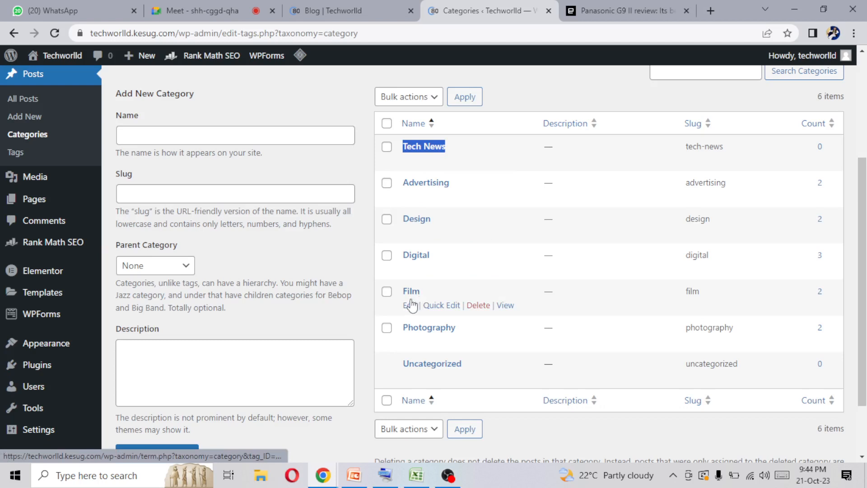
click(482, 306)
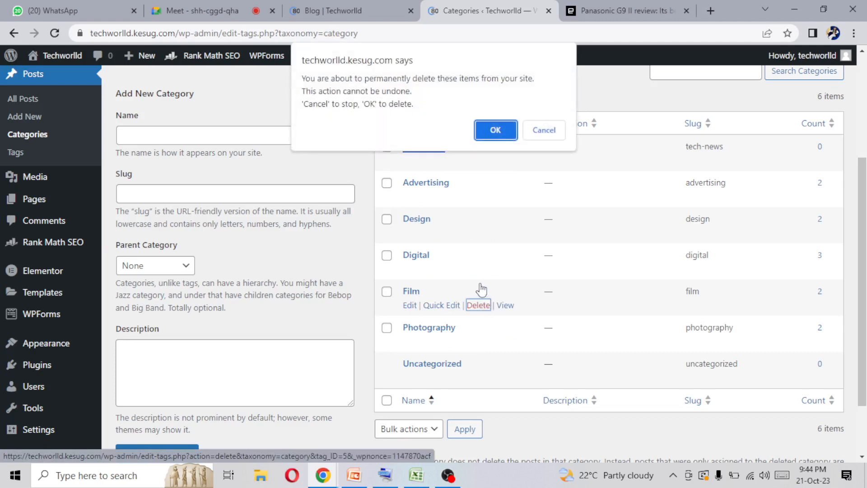
click(495, 129)
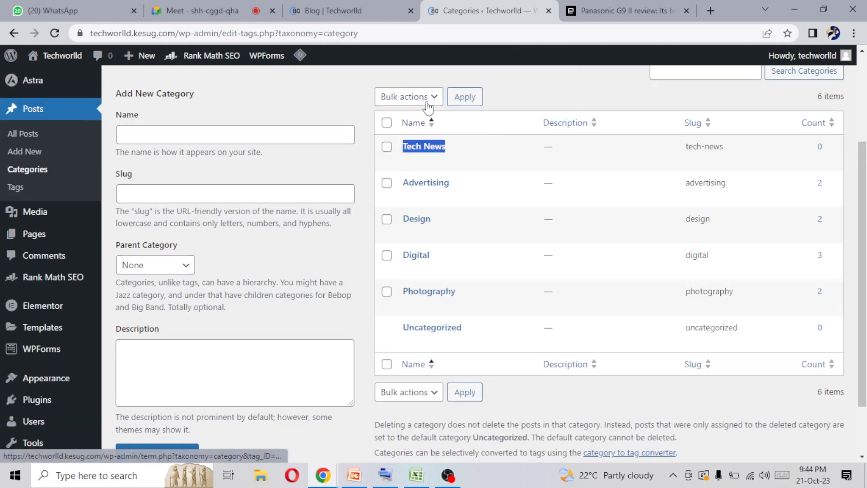
- Check the navigation menu on the live Blog page and return to the post categories
click(132, 135)
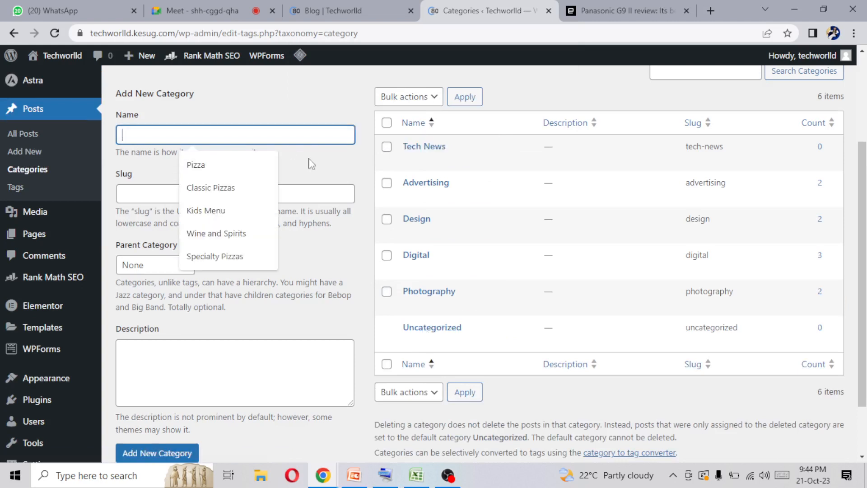
click(325, 167)
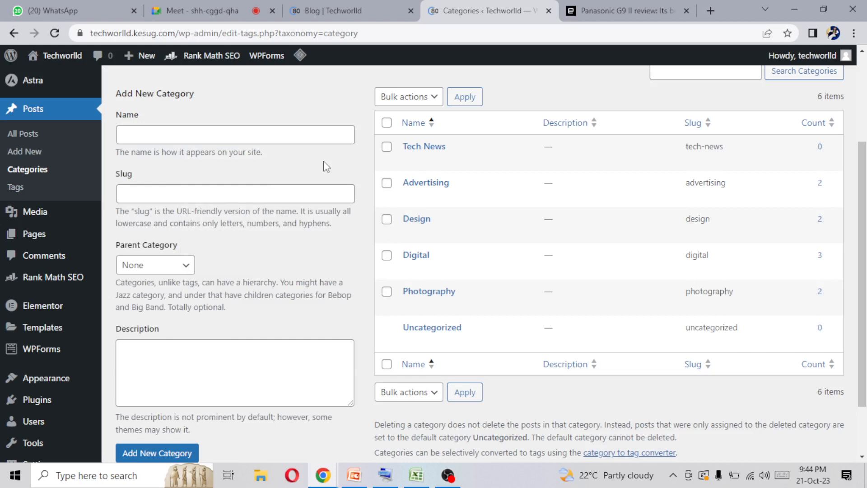
click(334, 10)
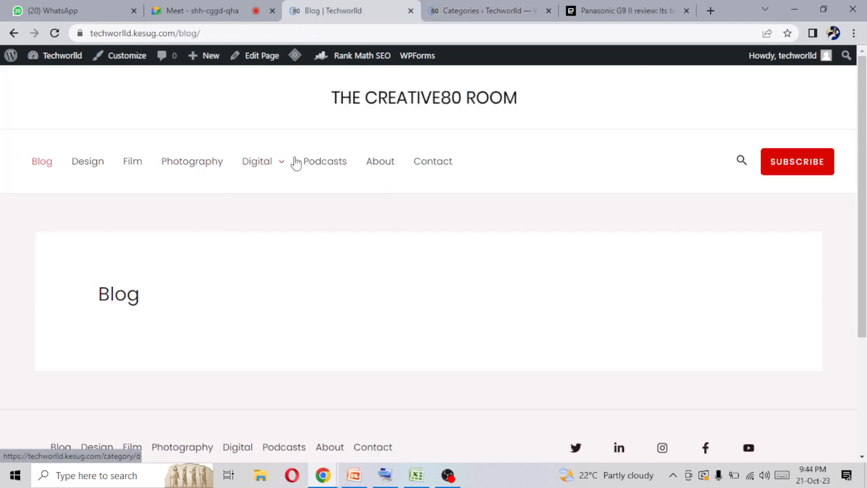
click(469, 7)
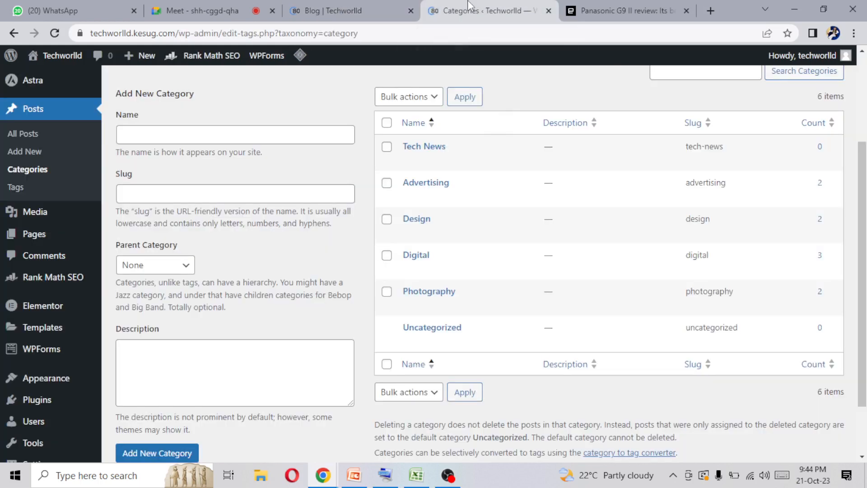